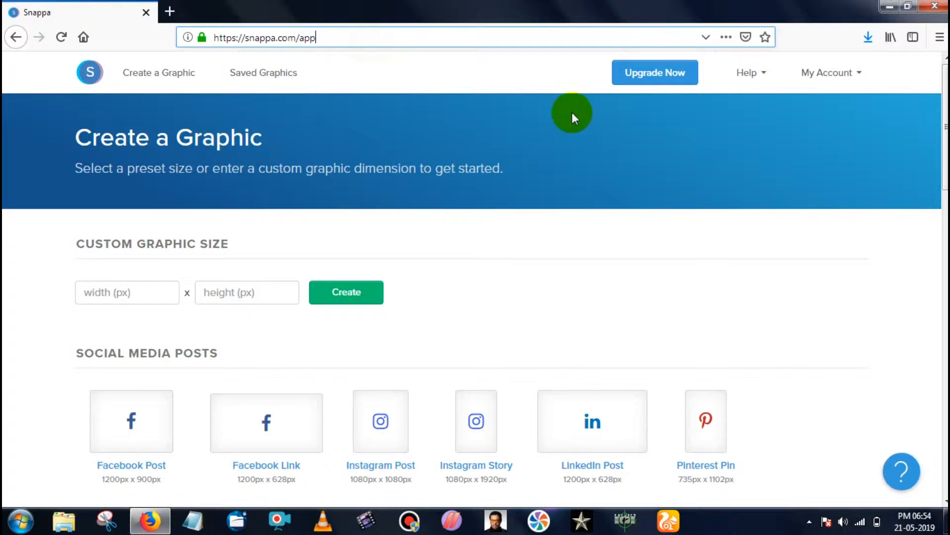
Step: Start a blank design from scratch using the YouTube Thumbnail preset at 1280 x 720 px
{"action": "left_click_drag", "start_coordinate": [946, 133], "coordinate": [946, 186]}
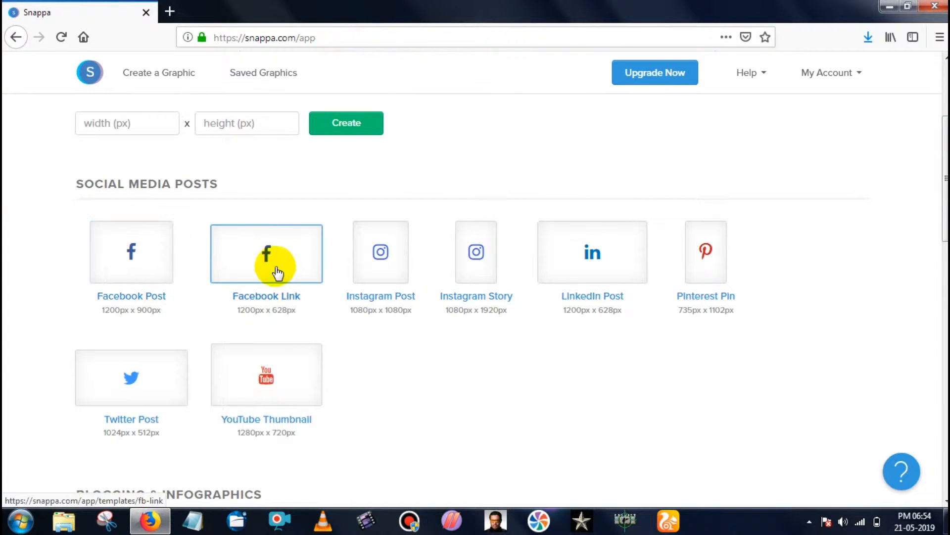
{"action": "left_click", "coordinate": [249, 376]}
{"action": "scroll", "coordinate": [246, 374], "scroll_direction": "down", "scroll_amount": 3}
{"action": "scroll", "coordinate": [240, 318], "scroll_direction": "down", "scroll_amount": 1}
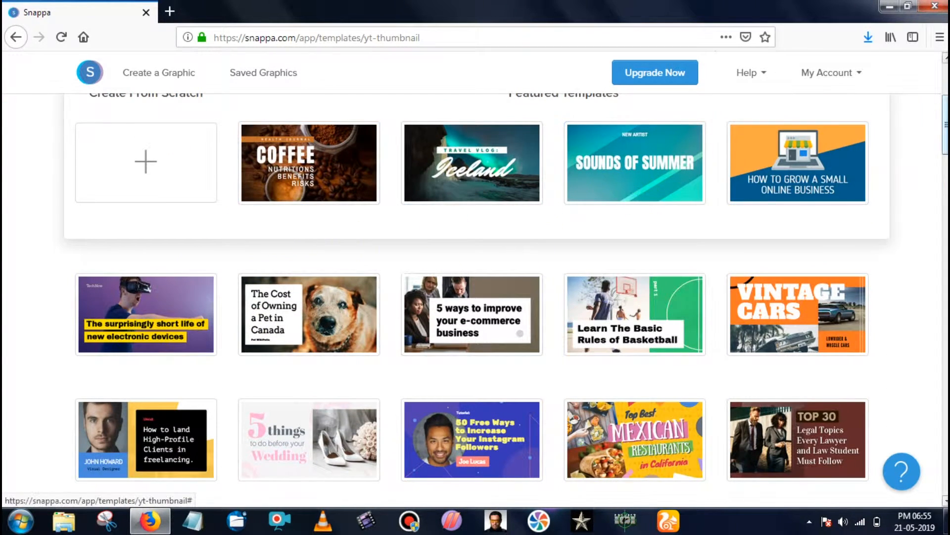
{"action": "scroll", "coordinate": [609, 206], "scroll_direction": "up", "scroll_amount": 2}
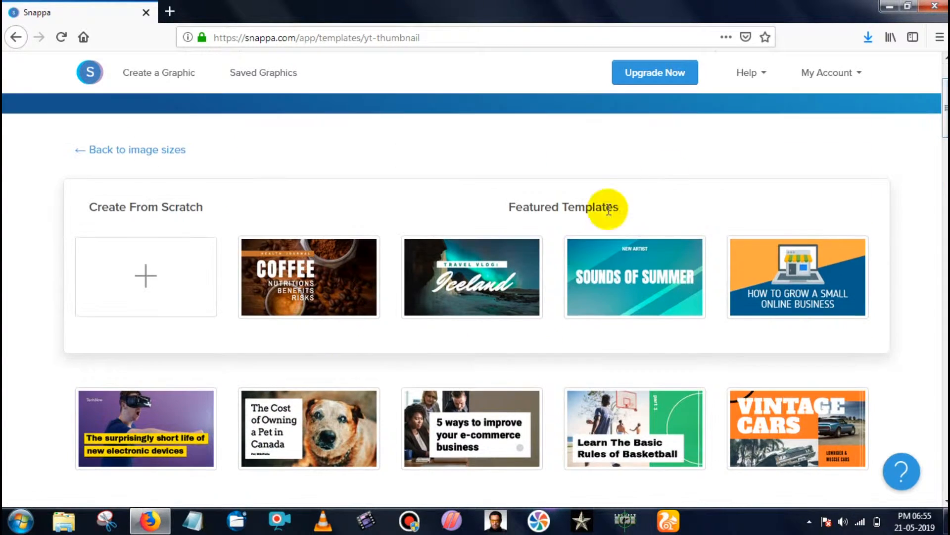
{"action": "left_click", "coordinate": [170, 278]}
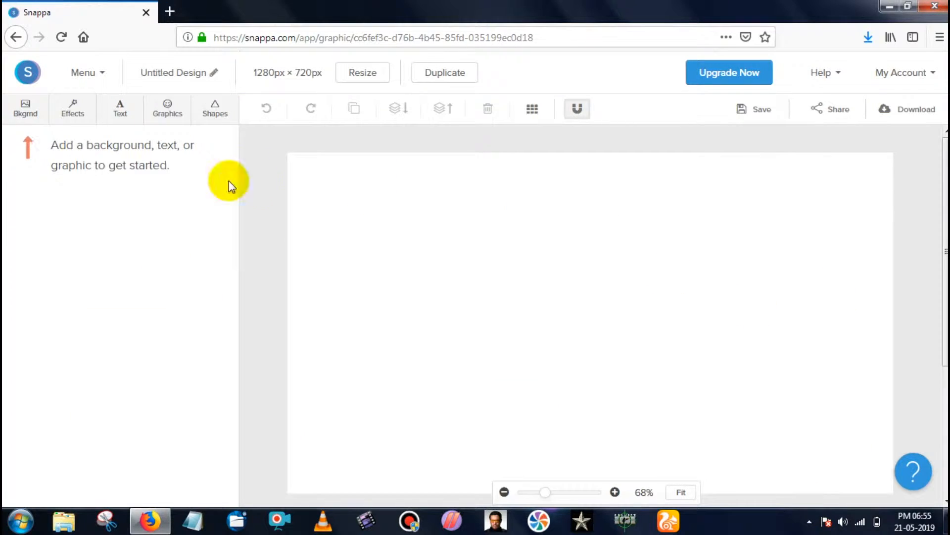
Step: Set the orange crosshatch image from the uploaded backgrounds as the canvas background
{"action": "left_click", "coordinate": [25, 116]}
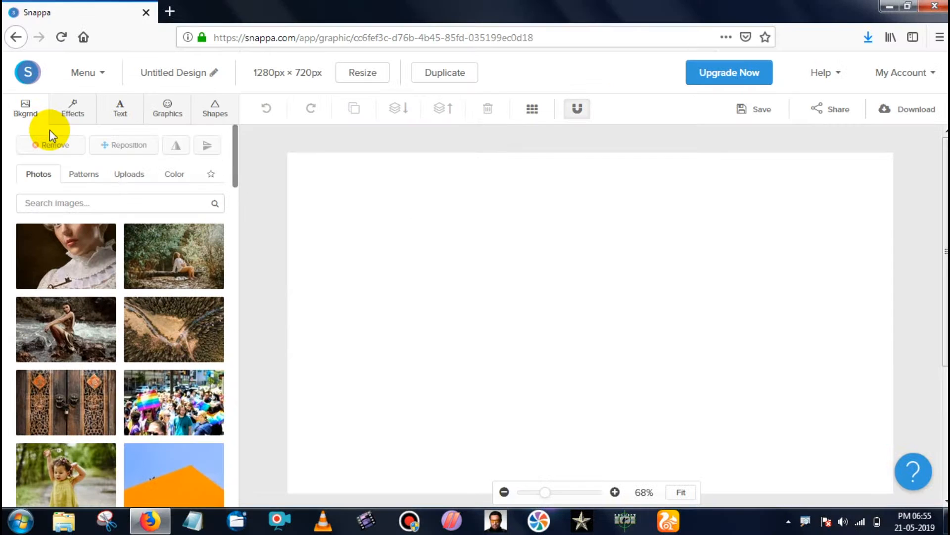
{"action": "left_click_drag", "start_coordinate": [235, 186], "coordinate": [236, 194]}
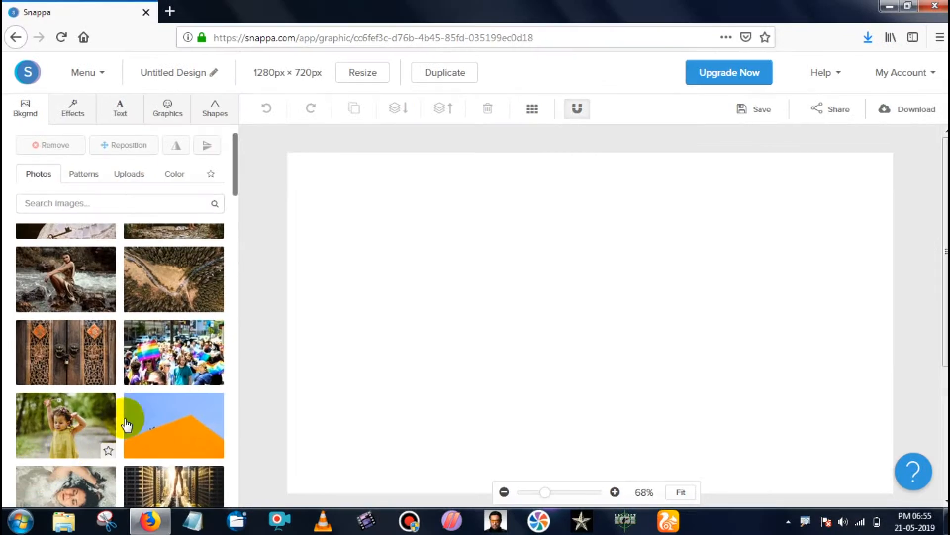
{"action": "left_click", "coordinate": [84, 179]}
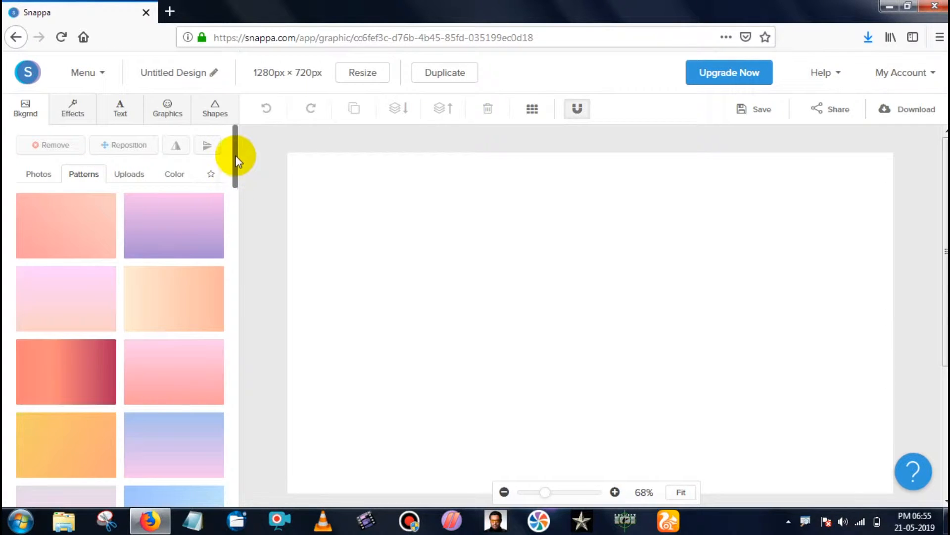
{"action": "left_click", "coordinate": [133, 176]}
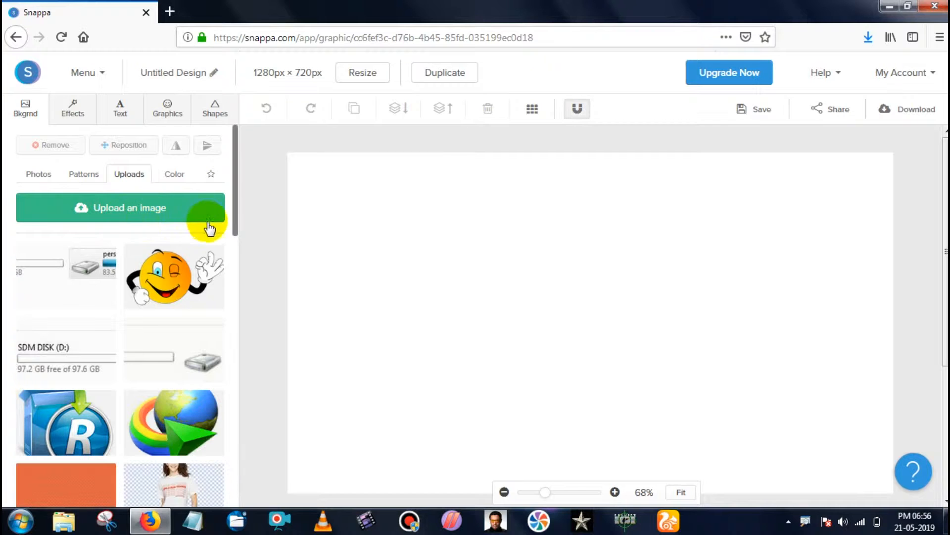
{"action": "left_click_drag", "start_coordinate": [234, 206], "coordinate": [234, 240]}
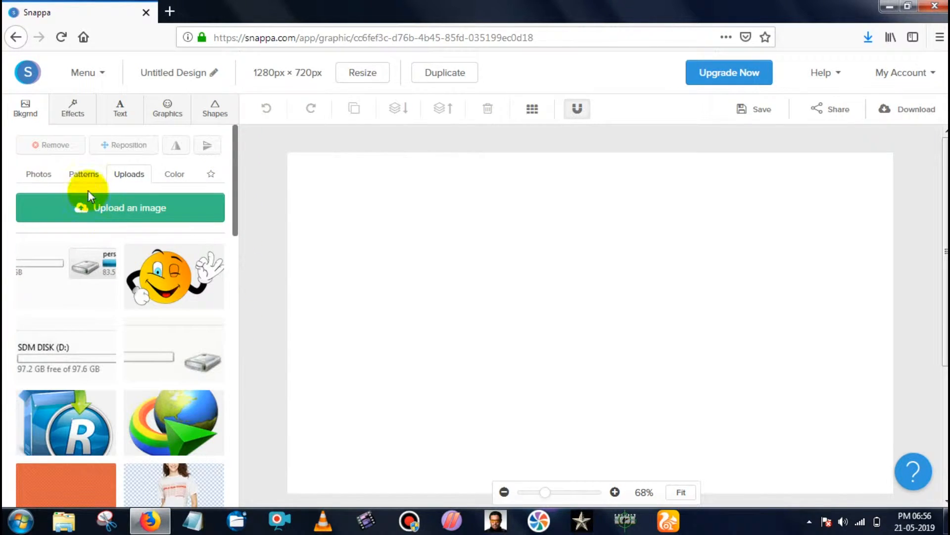
{"action": "left_click", "coordinate": [75, 496]}
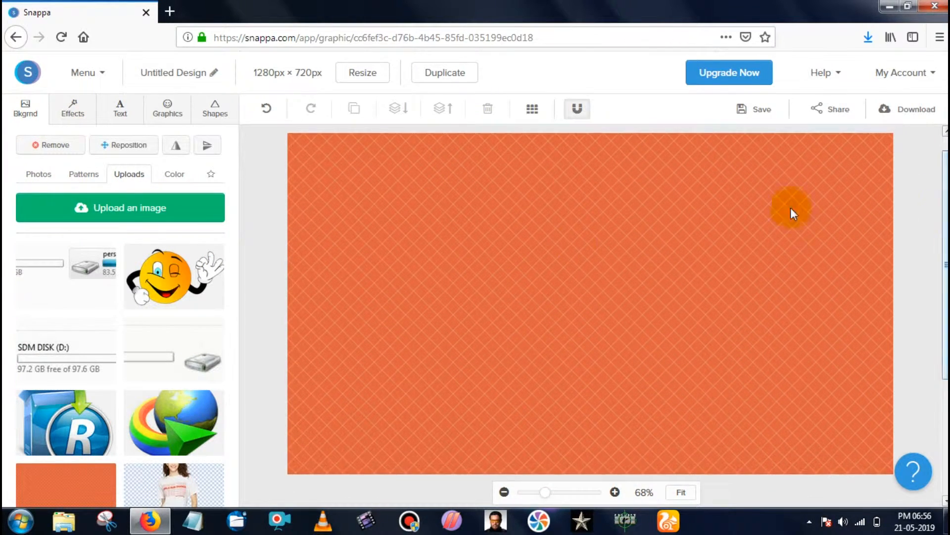
{"action": "left_click", "coordinate": [62, 117]}
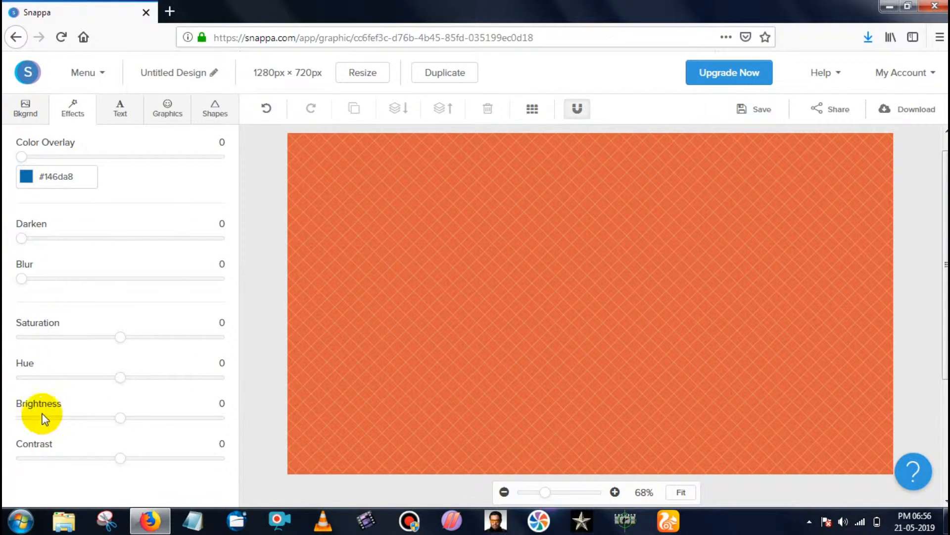
{"action": "left_click", "coordinate": [121, 106]}
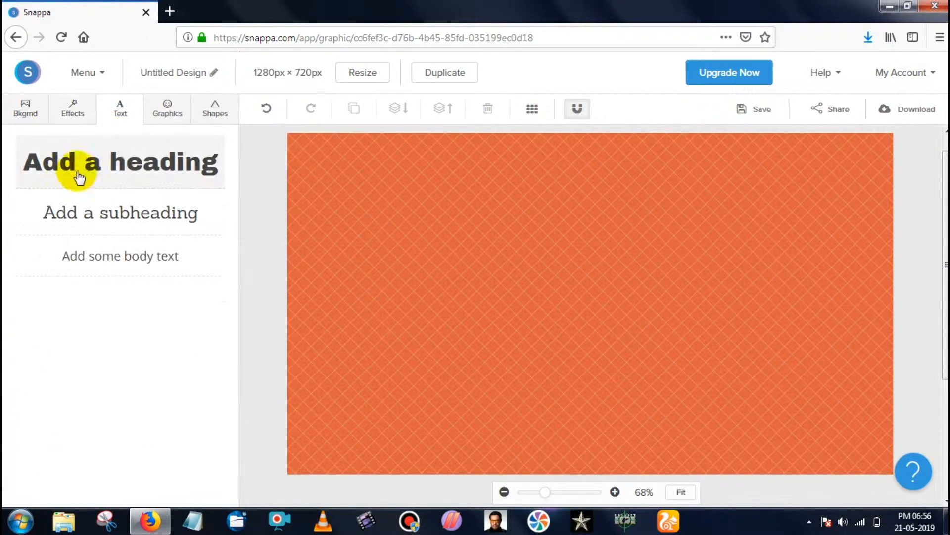
Step: Browse the stock photos among the graphics, and start uploading an image to the uploaded graphics
{"action": "left_click", "coordinate": [161, 118]}
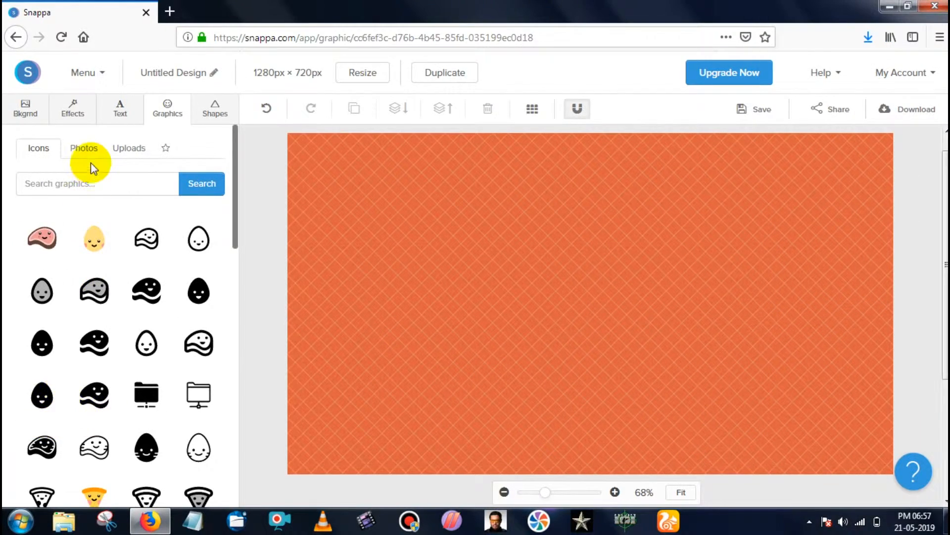
{"action": "left_click", "coordinate": [90, 154]}
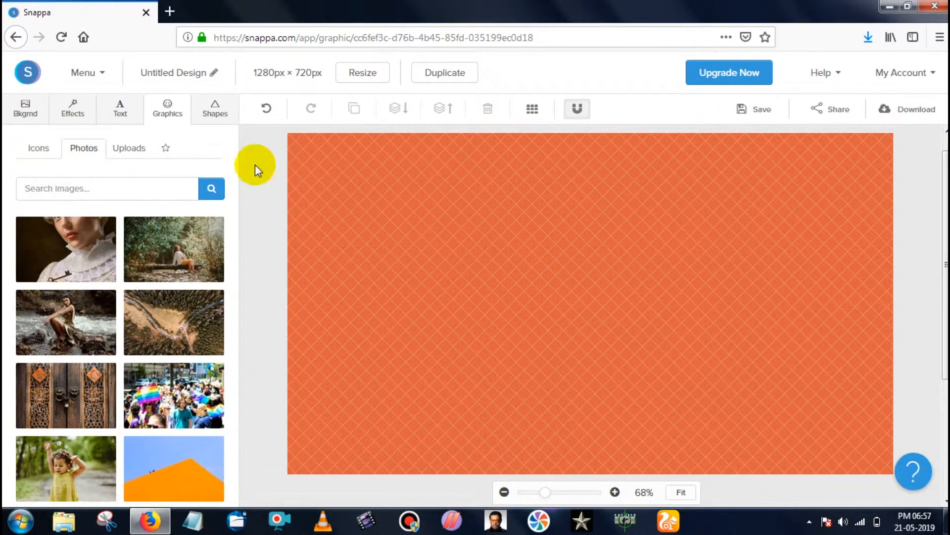
{"action": "left_click_drag", "start_coordinate": [238, 150], "coordinate": [239, 233]}
{"action": "scroll", "coordinate": [74, 232], "scroll_direction": "down", "scroll_amount": 3}
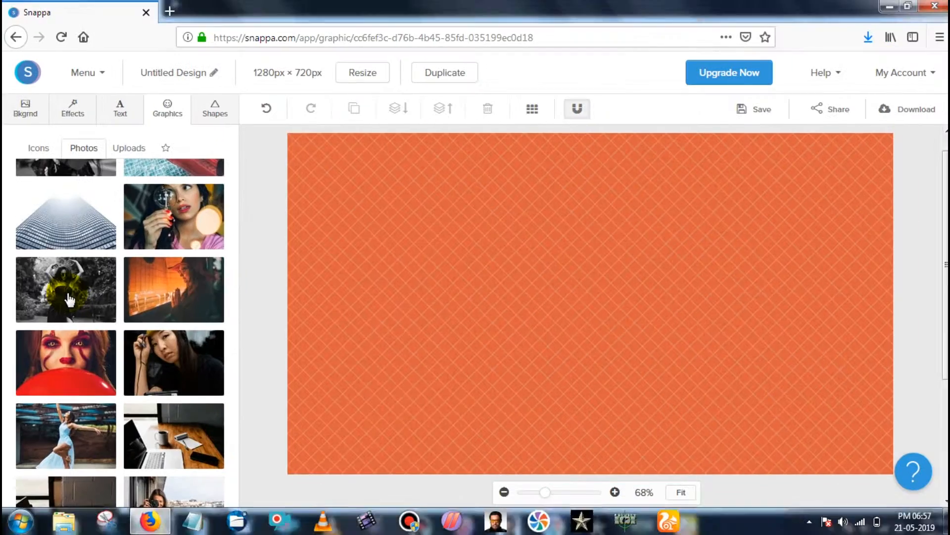
{"action": "left_click", "coordinate": [141, 148]}
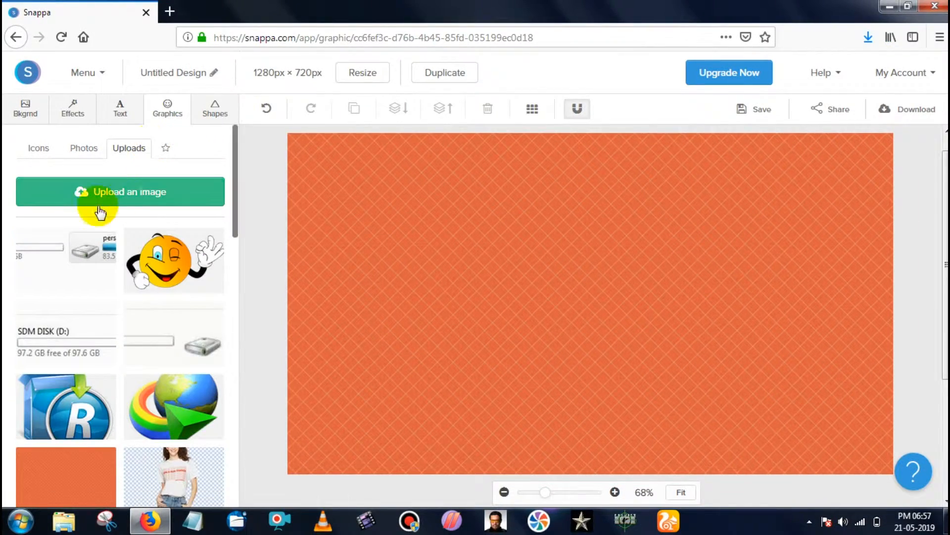
{"action": "left_click", "coordinate": [123, 197]}
Step: Upload computer_tune_up.jpg from the png files folder inside just cause 2 file on personal space (E:)
{"action": "scroll", "coordinate": [111, 206], "scroll_direction": "down", "scroll_amount": 3}
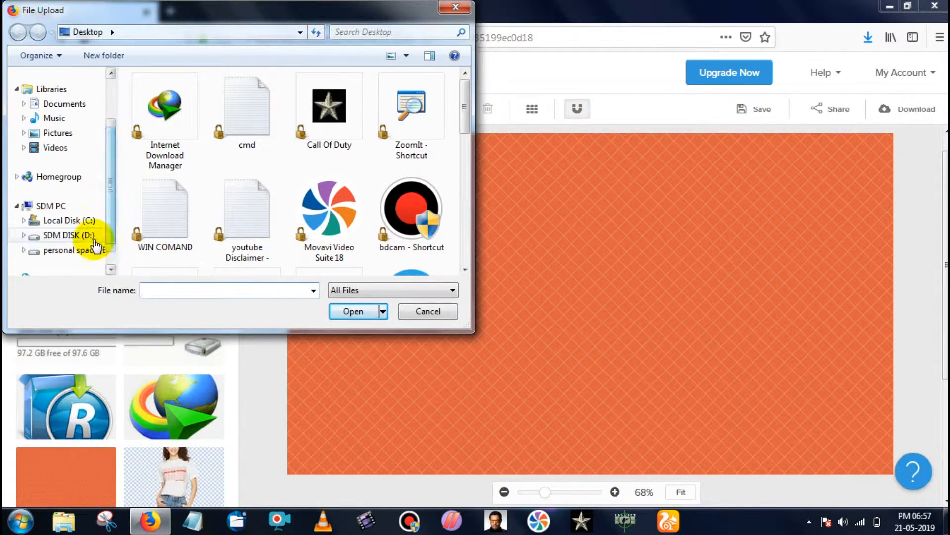
{"action": "left_click", "coordinate": [94, 252]}
{"action": "scroll", "coordinate": [303, 213], "scroll_direction": "down", "scroll_amount": 5}
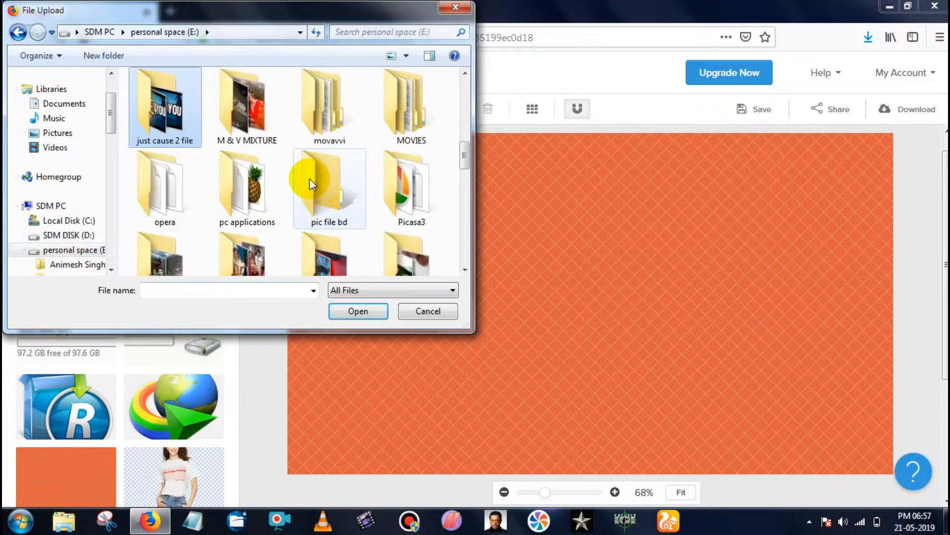
{"action": "double_click", "coordinate": [139, 120]}
{"action": "left_click", "coordinate": [257, 112]}
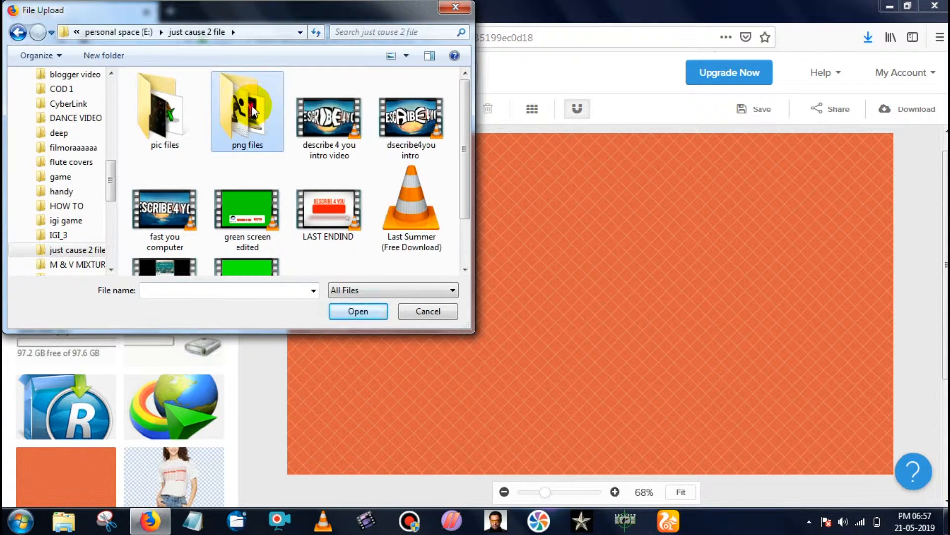
{"action": "double_click", "coordinate": [253, 110]}
{"action": "left_click", "coordinate": [329, 208]}
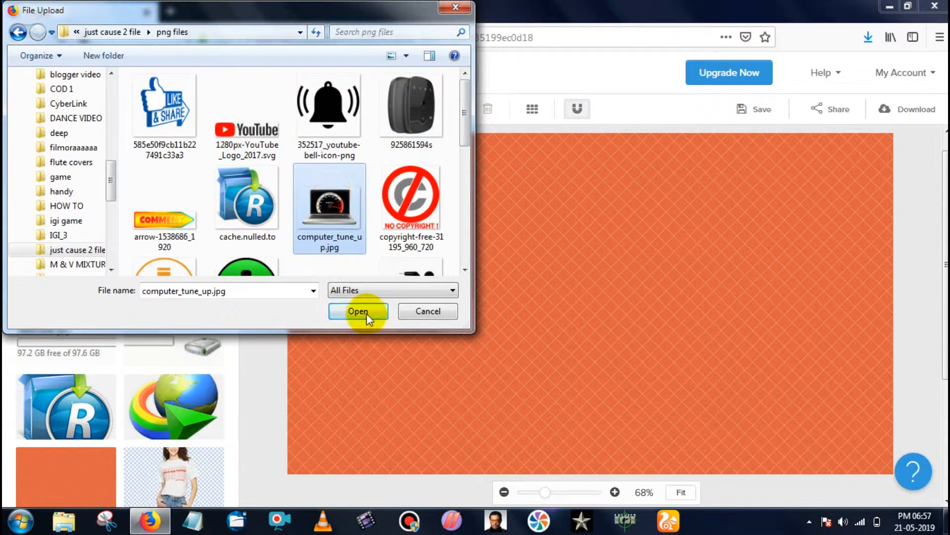
{"action": "left_click", "coordinate": [358, 311]}
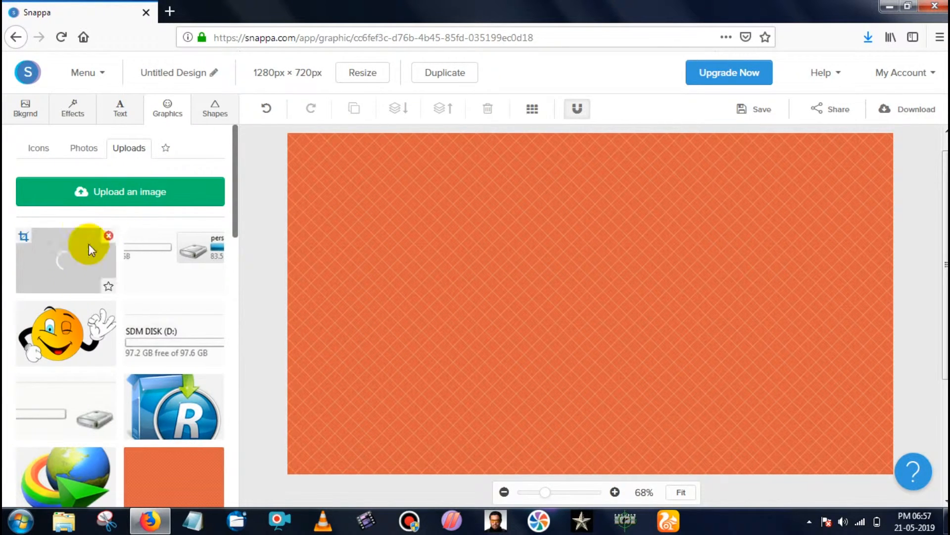
Step: Upload the black running-man image from the png files folder
{"action": "left_click", "coordinate": [133, 194]}
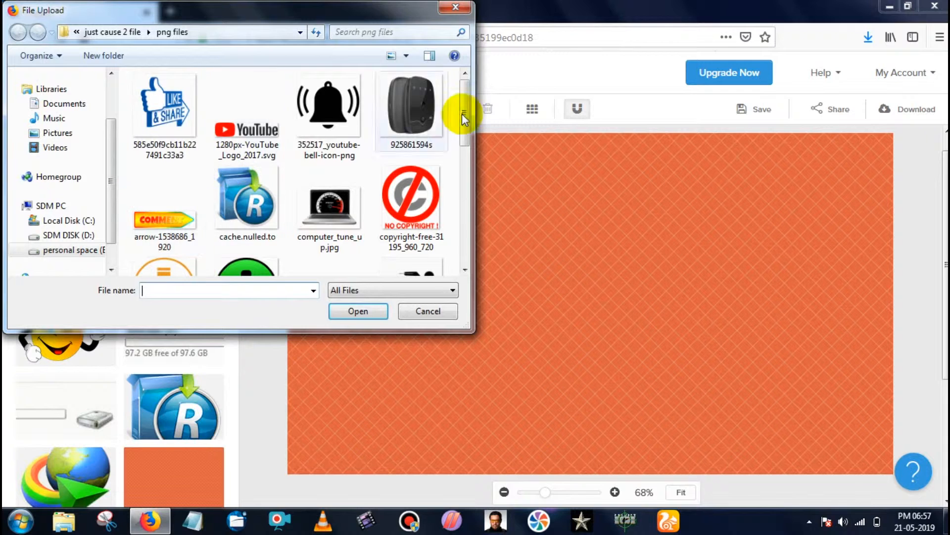
{"action": "left_click_drag", "start_coordinate": [467, 129], "coordinate": [468, 155]}
{"action": "left_click", "coordinate": [404, 190]}
{"action": "left_click", "coordinate": [356, 309]}
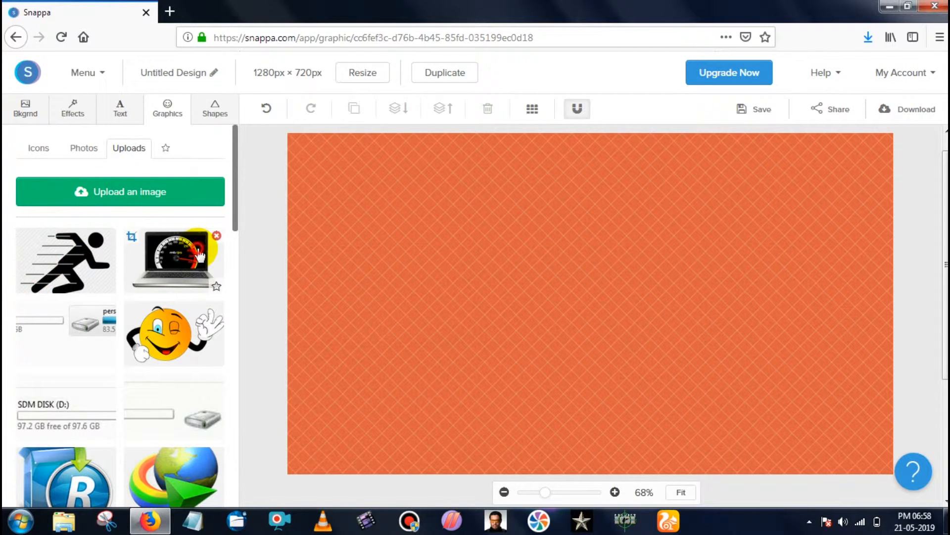
Step: Place the laptop speedometer image on the canvas, enlarge it and position it in the canvas's upper-left area
{"action": "left_click", "coordinate": [200, 255]}
{"action": "left_click_drag", "start_coordinate": [595, 283], "coordinate": [560, 257]}
{"action": "left_click_drag", "start_coordinate": [705, 379], "coordinate": [767, 418]}
{"action": "left_click_drag", "start_coordinate": [623, 294], "coordinate": [498, 267]}
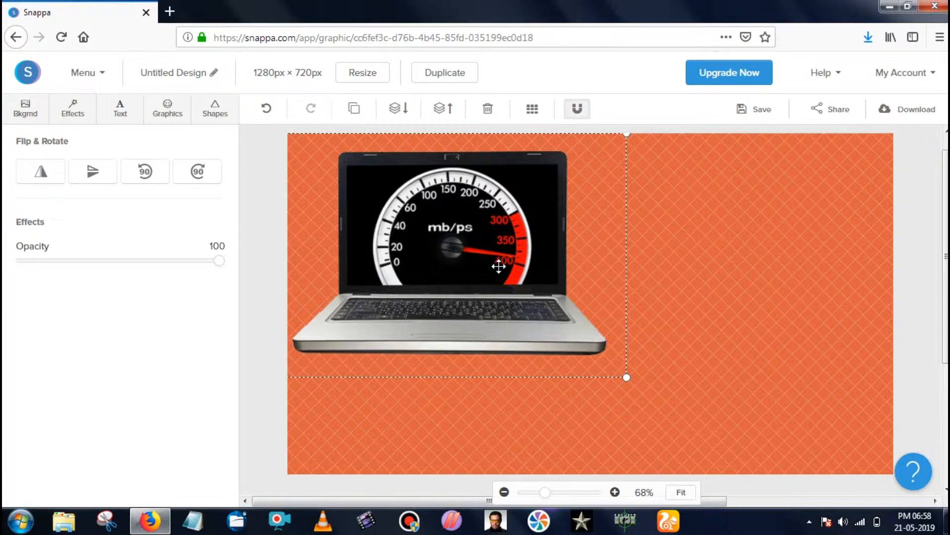
{"action": "left_click", "coordinate": [749, 233]}
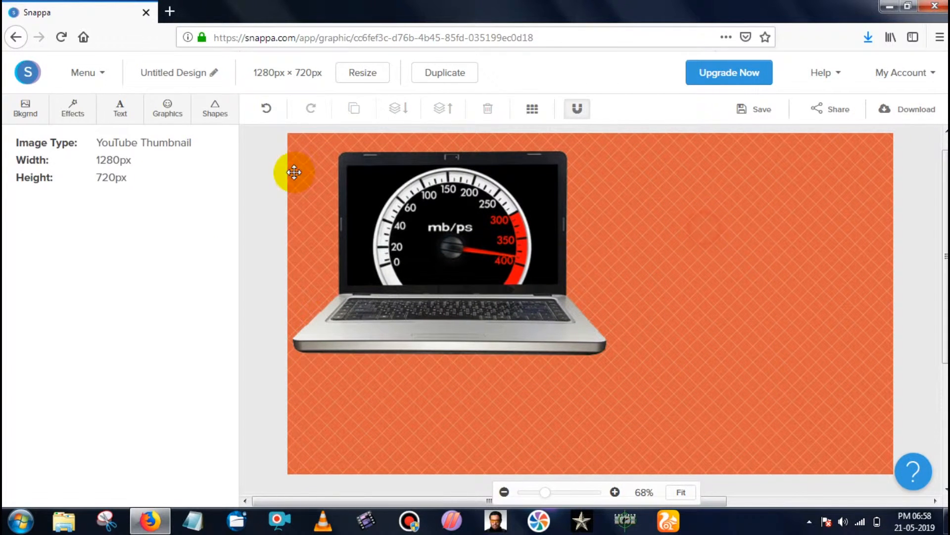
Step: Add a heading reading "Make Your" and place it in the canvas's upper-right area beside the laptop
{"action": "left_click", "coordinate": [107, 118]}
{"action": "left_click", "coordinate": [124, 148]}
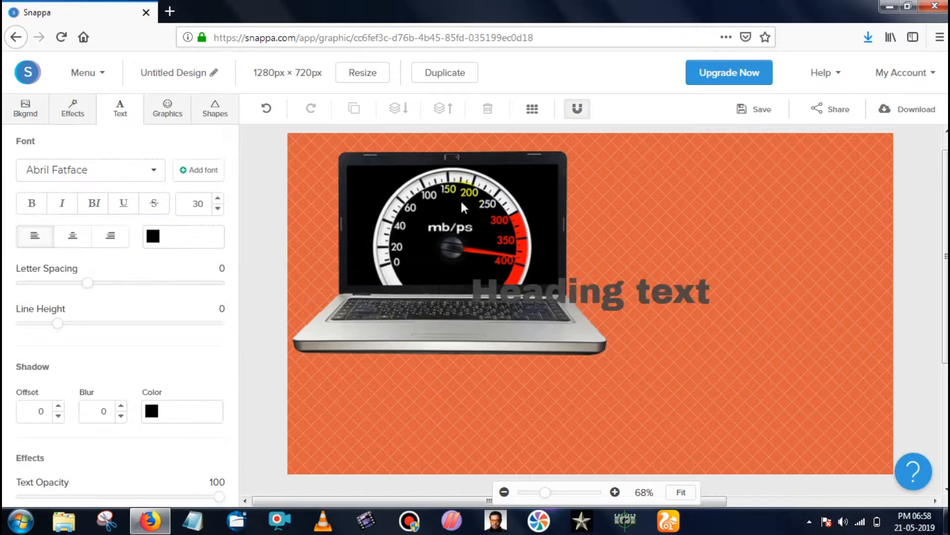
{"action": "left_click_drag", "start_coordinate": [710, 304], "coordinate": [819, 252]}
{"action": "double_click", "coordinate": [819, 253]}
{"action": "key", "text": "BackSpace"}
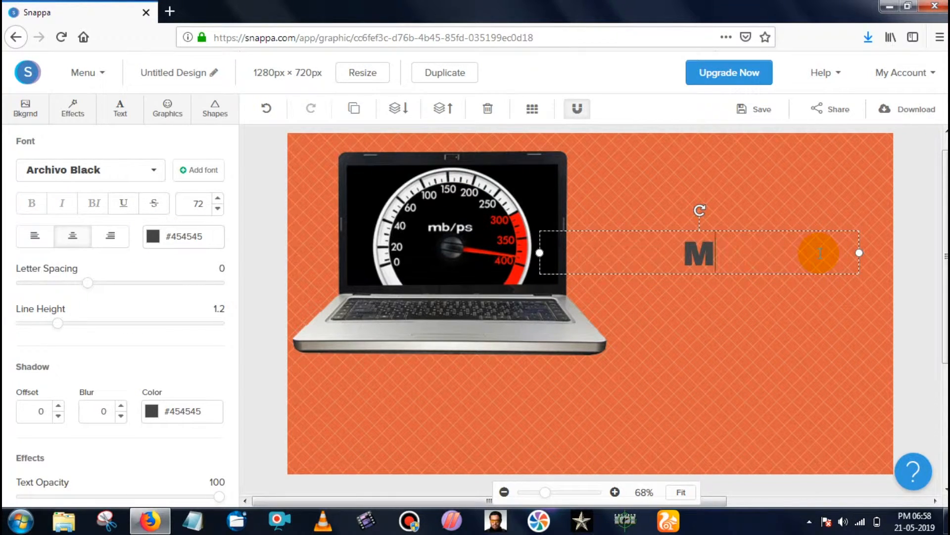
{"action": "type", "text": "Make yYour"}
{"action": "left_click_drag", "start_coordinate": [732, 254], "coordinate": [739, 177]}
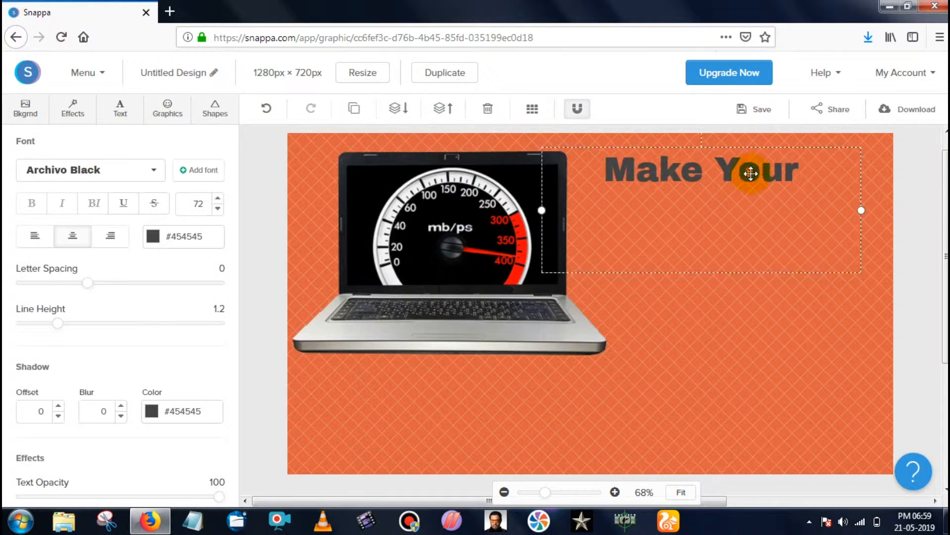
Step: Set the "Make Your" heading's font to Alfa Slab One and its colour to the saved yellow #ffff00
{"action": "left_click", "coordinate": [154, 170]}
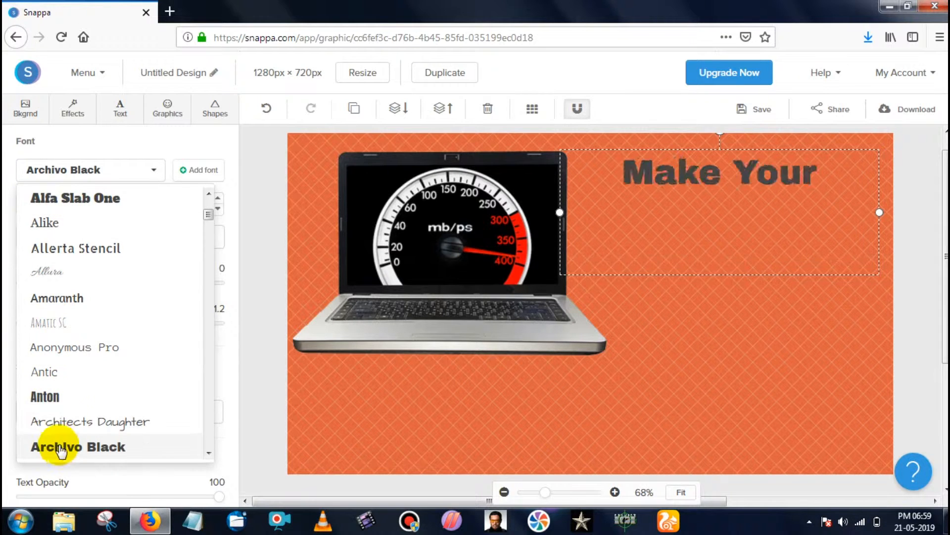
{"action": "left_click", "coordinate": [47, 200]}
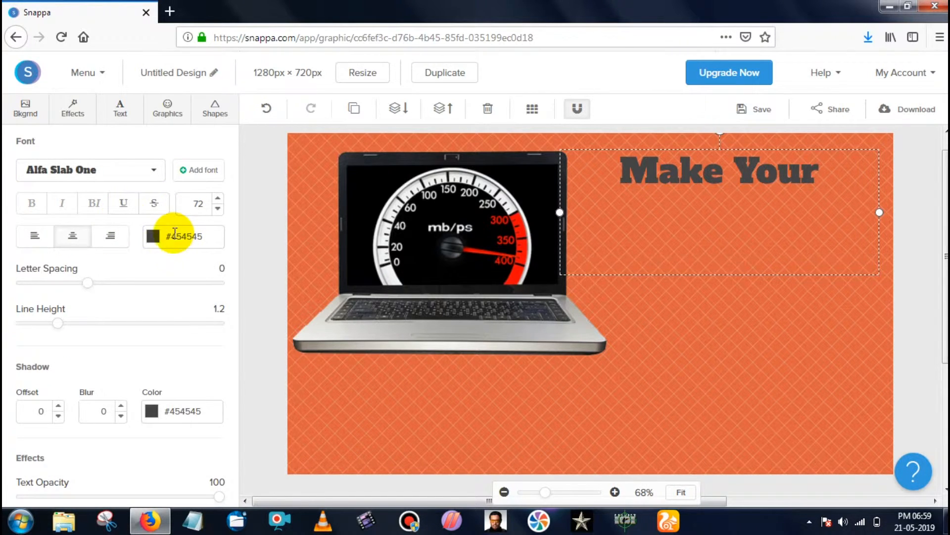
{"action": "left_click", "coordinate": [153, 236]}
{"action": "left_click", "coordinate": [220, 460]}
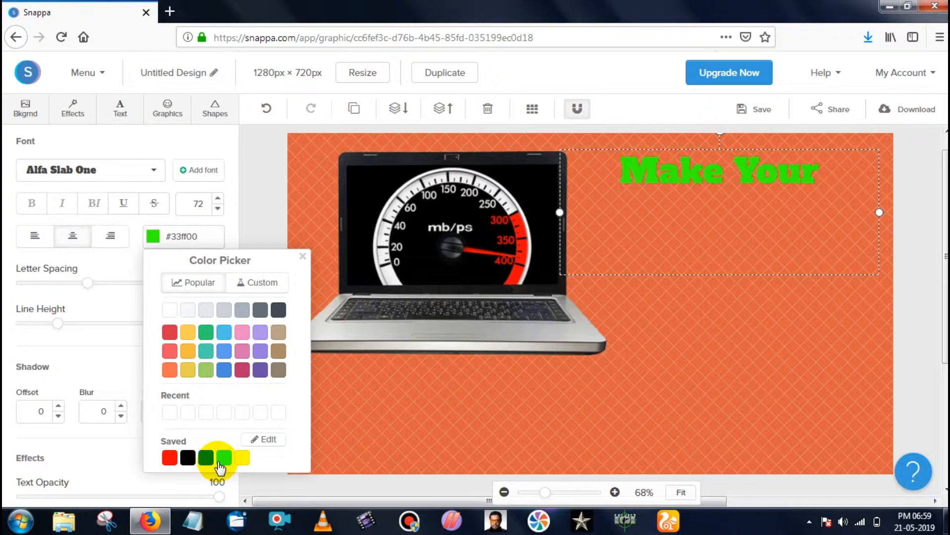
{"action": "left_click", "coordinate": [244, 459]}
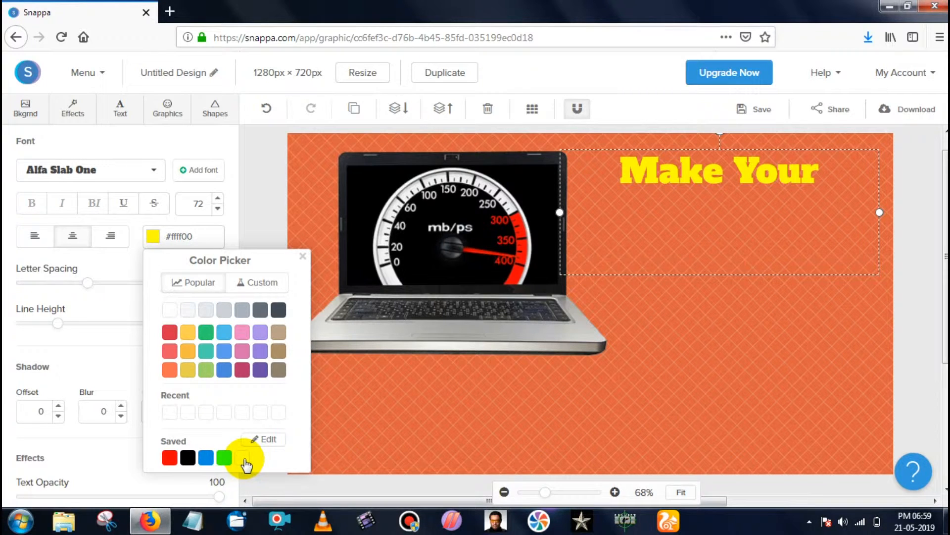
{"action": "left_click", "coordinate": [169, 458]}
{"action": "left_click", "coordinate": [188, 457]}
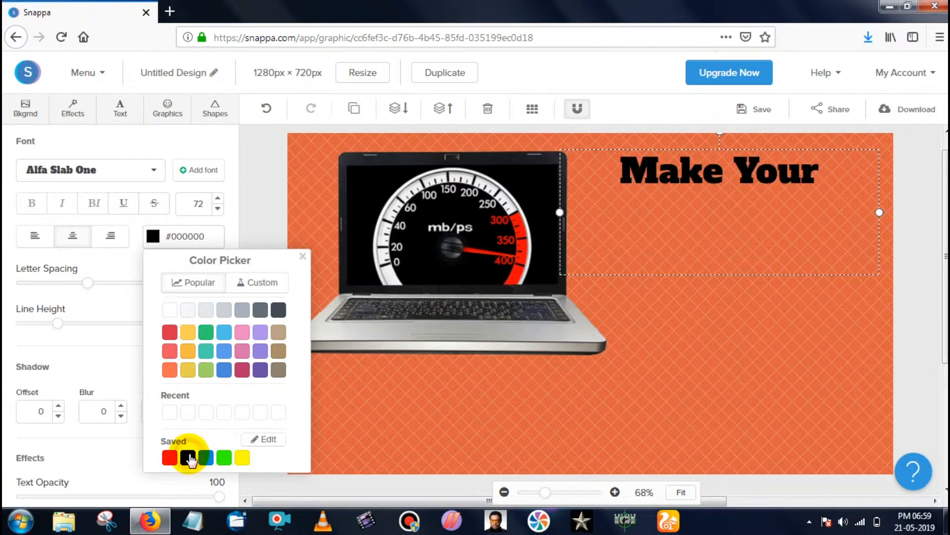
{"action": "left_click", "coordinate": [243, 460]}
{"action": "left_click", "coordinate": [301, 256]}
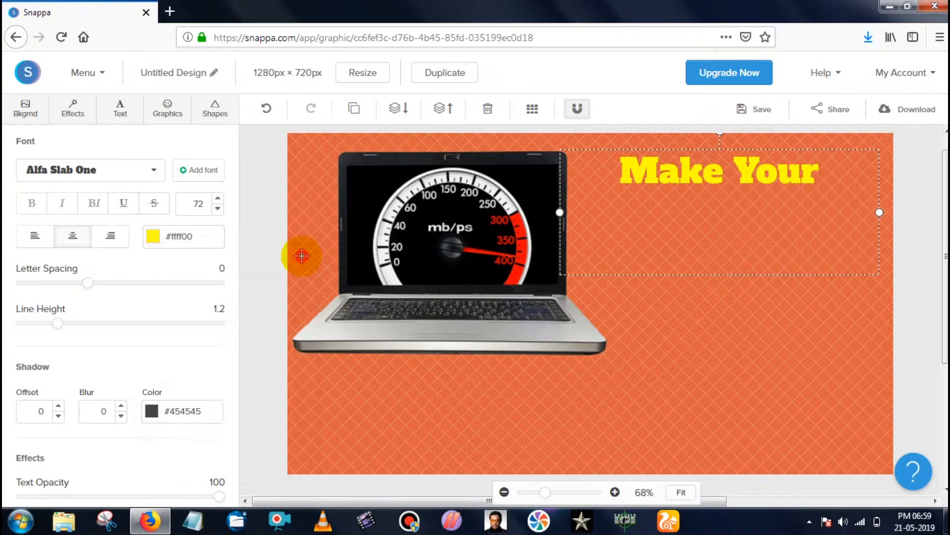
Step: Set the "Make Your" heading's letter spacing to 2 and its line height to 1
{"action": "left_click_drag", "start_coordinate": [88, 287], "coordinate": [106, 287]}
{"action": "left_click_drag", "start_coordinate": [62, 329], "coordinate": [43, 329]}
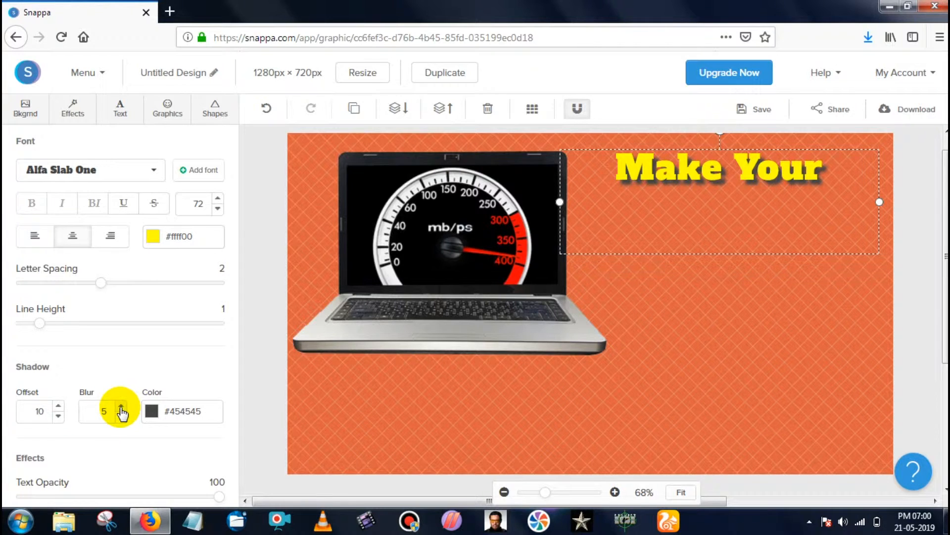
Step: Set the "Make Your" heading's font size to 100
{"action": "left_click", "coordinate": [218, 199]}
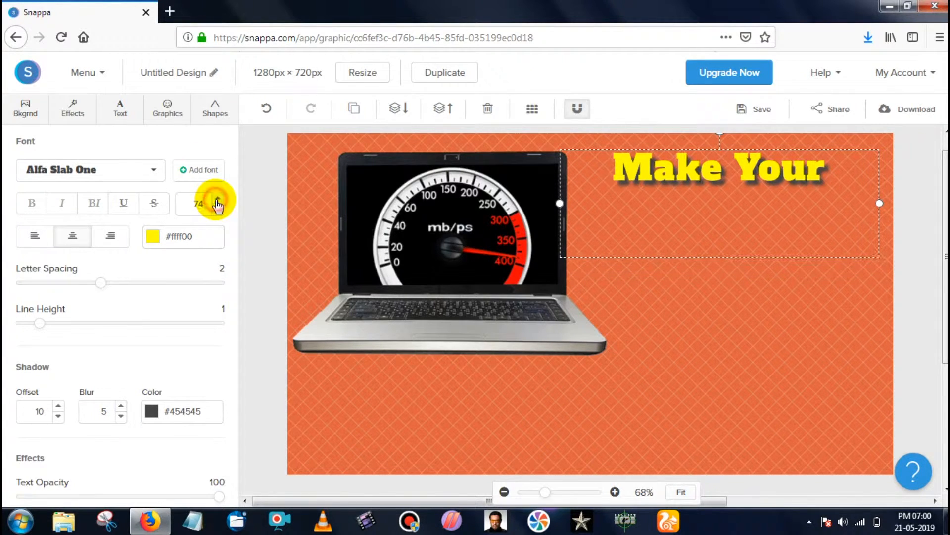
{"action": "left_click", "coordinate": [218, 199]}
{"action": "left_click", "coordinate": [218, 199]}
{"action": "left_click", "coordinate": [218, 199]}
{"action": "left_click", "coordinate": [218, 200]}
{"action": "left_click", "coordinate": [217, 200]}
{"action": "left_click", "coordinate": [218, 199]}
{"action": "left_click", "coordinate": [218, 199]}
{"action": "left_click", "coordinate": [216, 200]}
{"action": "left_click", "coordinate": [216, 200]}
{"action": "left_click", "coordinate": [217, 200]}
{"action": "left_click", "coordinate": [217, 200]}
{"action": "left_click", "coordinate": [218, 209]}
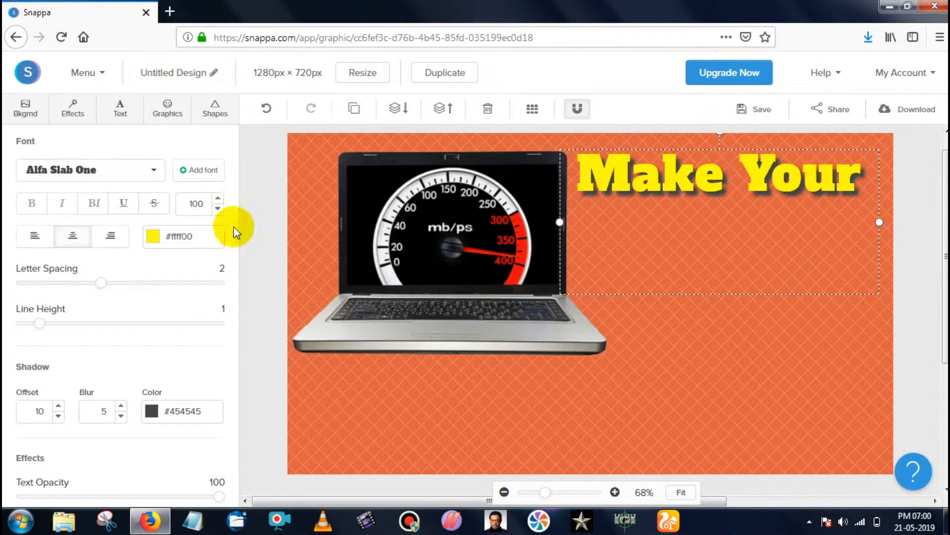
Step: Add a heading reading "Computer" and place it below "Make Your", beside the laptop
{"action": "left_click", "coordinate": [168, 107]}
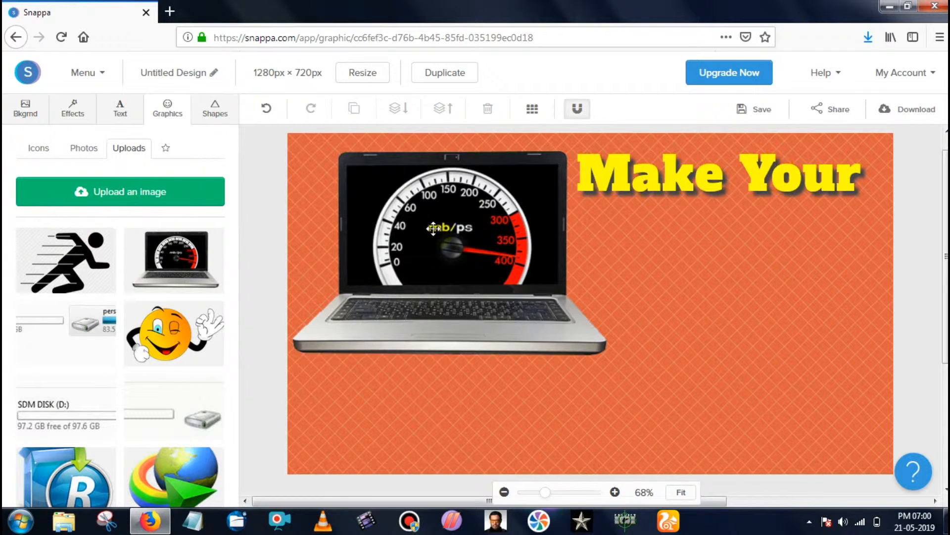
{"action": "left_click", "coordinate": [119, 107]}
{"action": "left_click", "coordinate": [100, 170]}
{"action": "double_click", "coordinate": [659, 310]}
{"action": "key", "text": "BackSpace"}
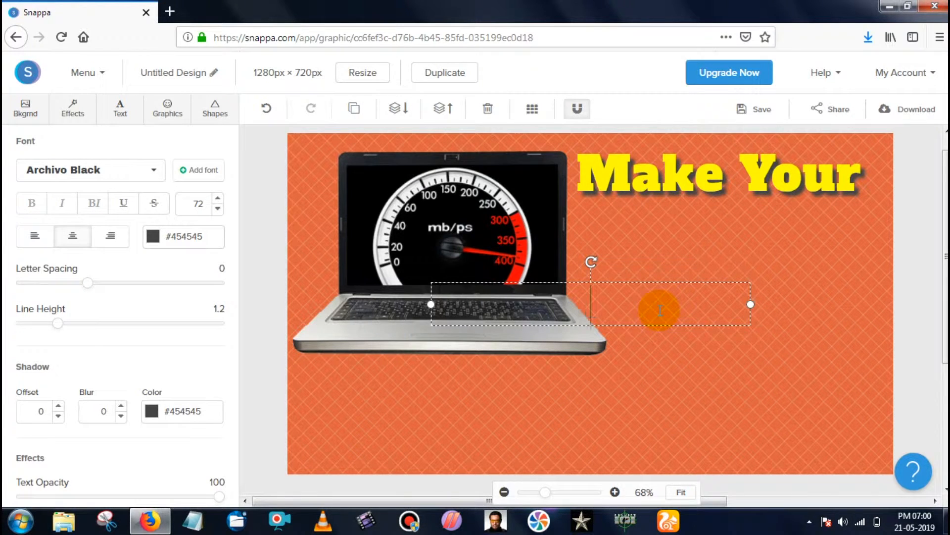
{"action": "type", "text": "Computer/"}
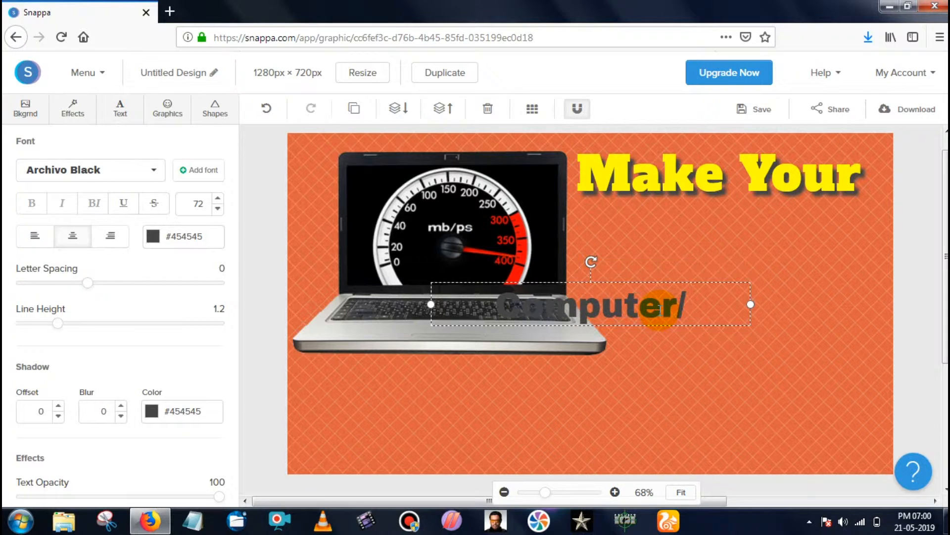
{"action": "left_click", "coordinate": [672, 363]}
{"action": "left_click_drag", "start_coordinate": [647, 304], "coordinate": [781, 247]}
Step: Set the "Computer" heading's font to Alfa Slab One and its size to 100
{"action": "left_click", "coordinate": [138, 170]}
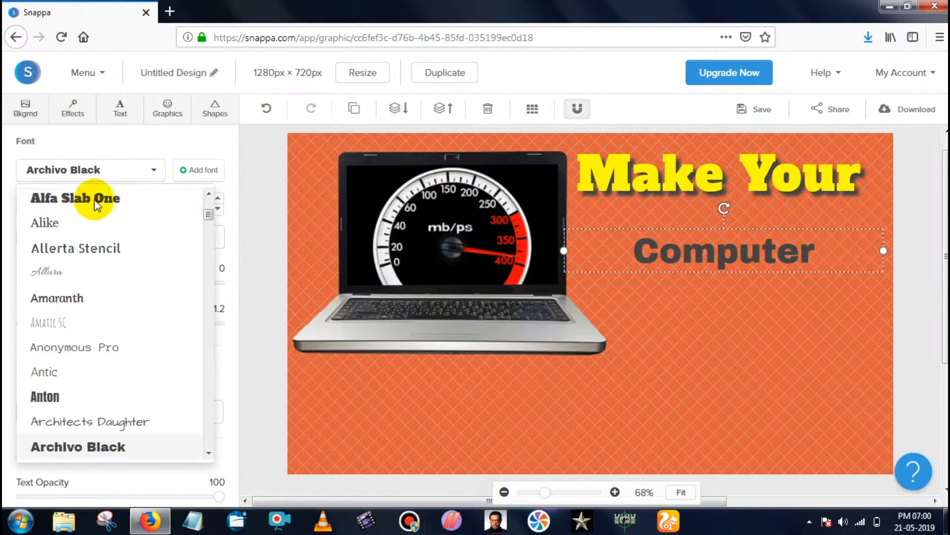
{"action": "left_click", "coordinate": [91, 198]}
{"action": "left_click", "coordinate": [218, 199]}
{"action": "left_click", "coordinate": [218, 200]}
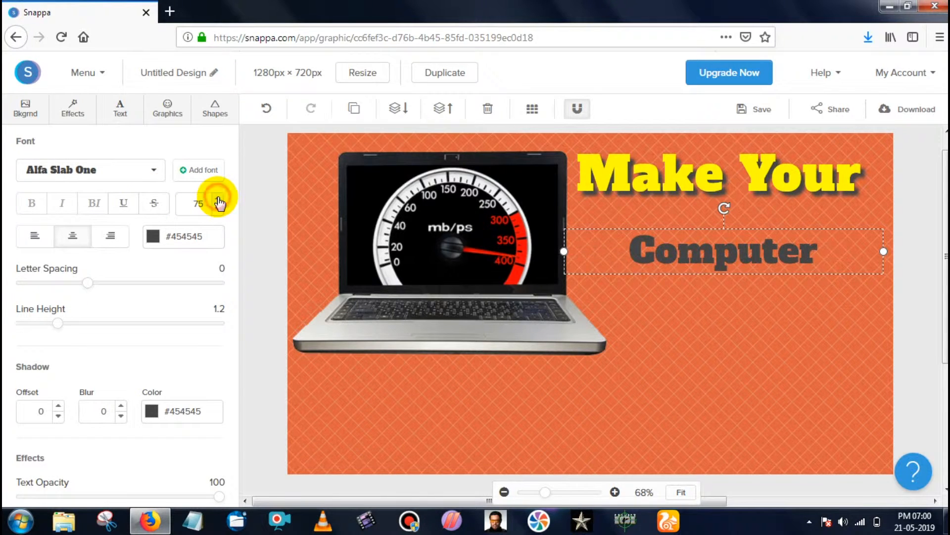
{"action": "left_click", "coordinate": [218, 200]}
{"action": "left_click", "coordinate": [218, 200]}
{"action": "left_click", "coordinate": [219, 199]}
{"action": "left_click", "coordinate": [218, 200]}
{"action": "left_click", "coordinate": [218, 200]}
{"action": "left_click", "coordinate": [218, 200]}
{"action": "left_click", "coordinate": [219, 199]}
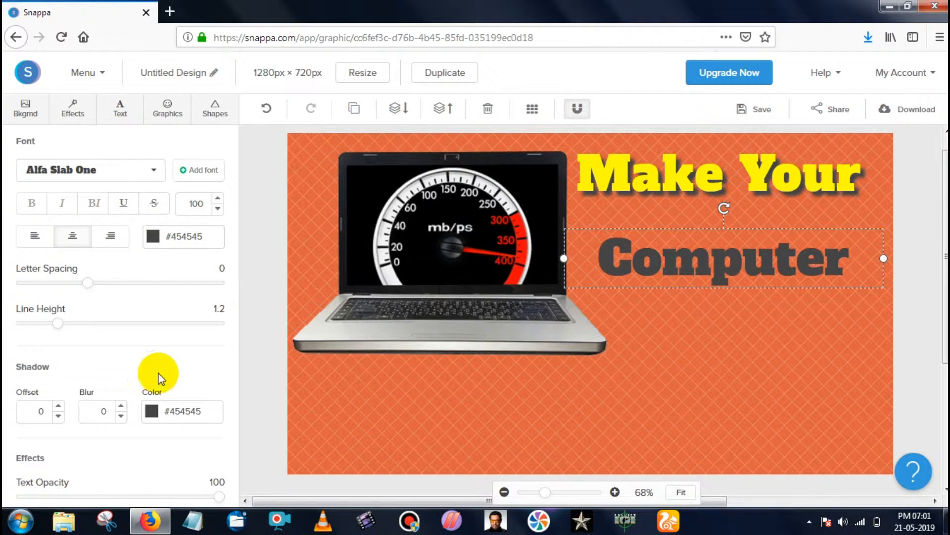
Step: Colour the "Computer" heading with the saved yellow #ffff00 and give it a shadow with offset 10 and blur 5
{"action": "left_click", "coordinate": [59, 405]}
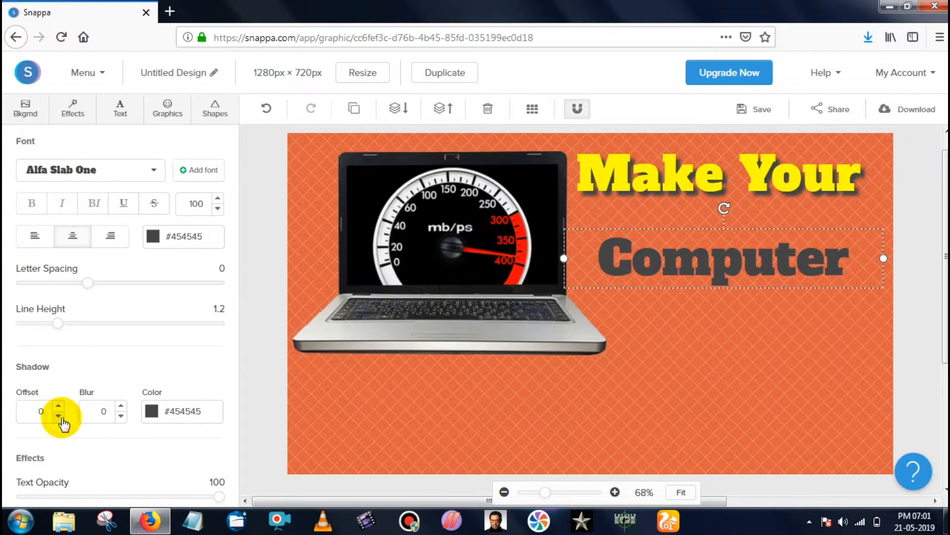
{"action": "left_click", "coordinate": [59, 404]}
{"action": "left_click", "coordinate": [153, 236]}
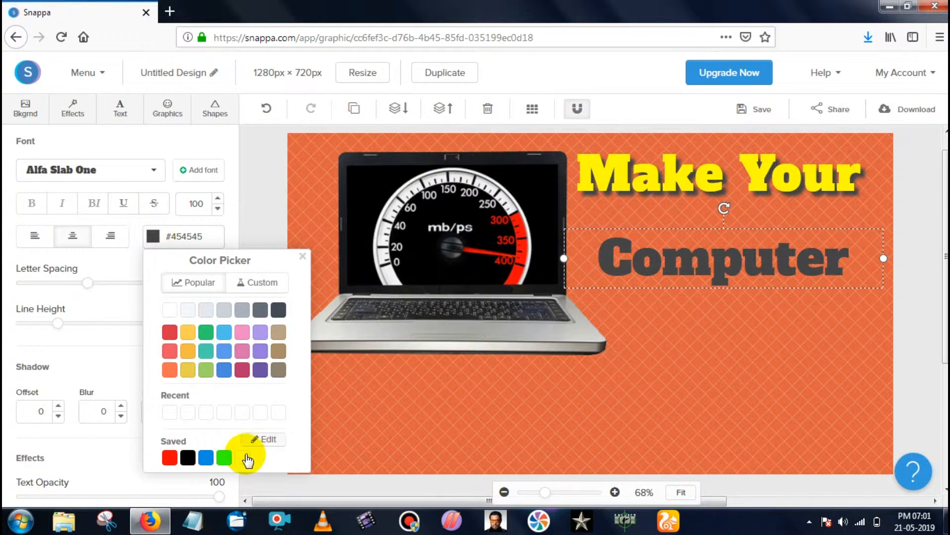
{"action": "left_click", "coordinate": [244, 457]}
{"action": "left_click", "coordinate": [302, 256]}
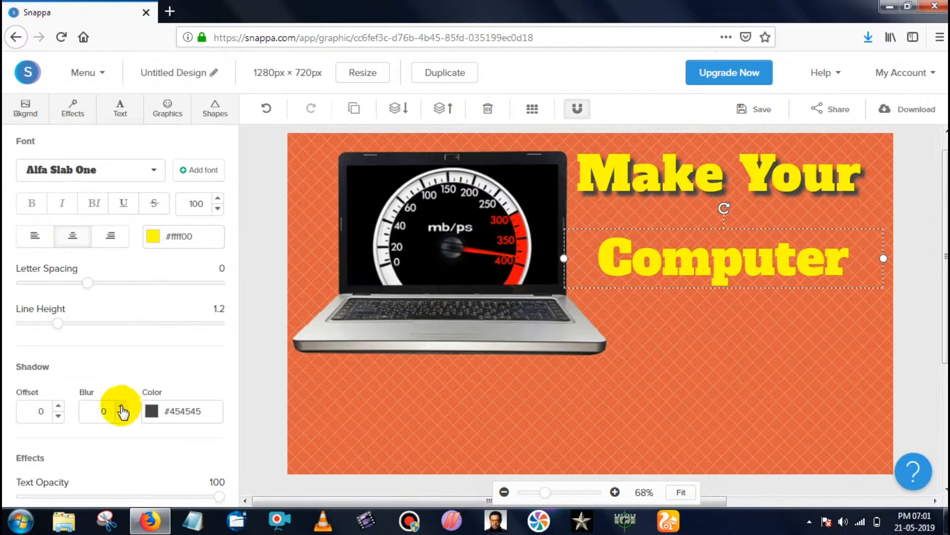
{"action": "left_click", "coordinate": [59, 405]}
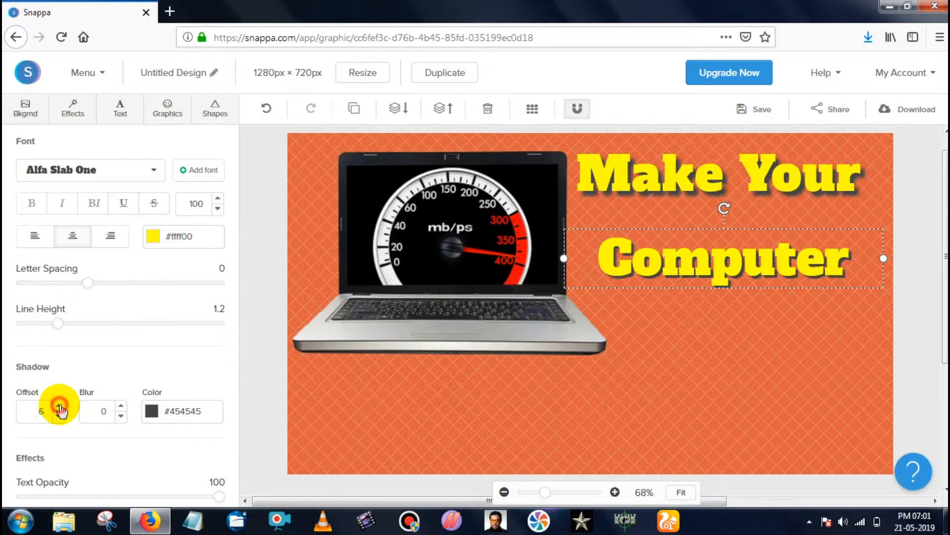
{"action": "left_click", "coordinate": [121, 406]}
{"action": "left_click", "coordinate": [121, 406]}
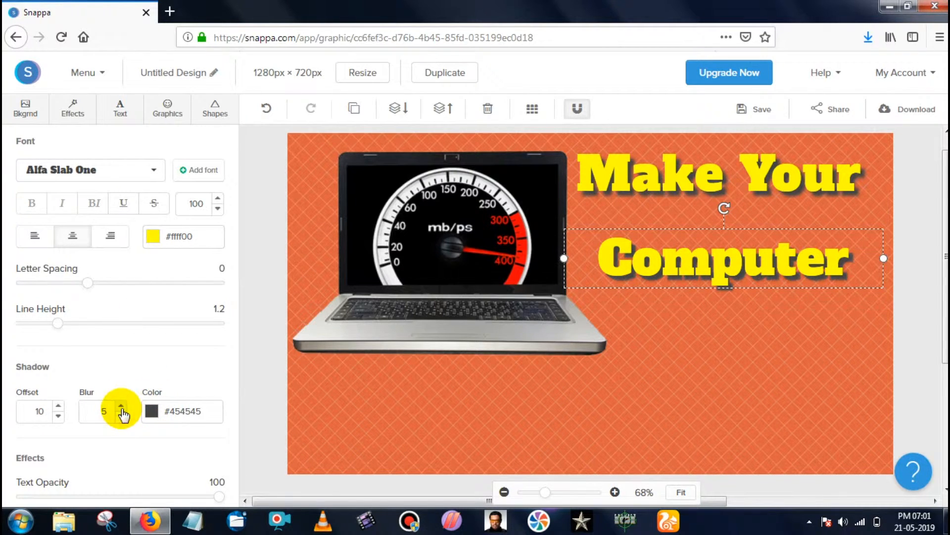
Step: Set the "Computer" heading's letter spacing to 1 and slightly increase its font size, keeping it centred beneath "Make Your"
{"action": "left_click", "coordinate": [95, 283]}
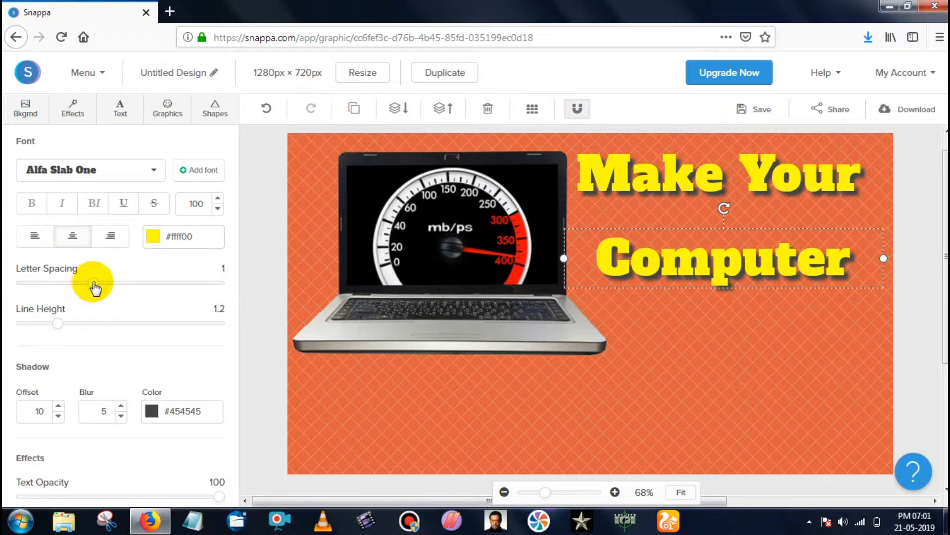
{"action": "left_click", "coordinate": [218, 198]}
{"action": "left_click", "coordinate": [218, 198]}
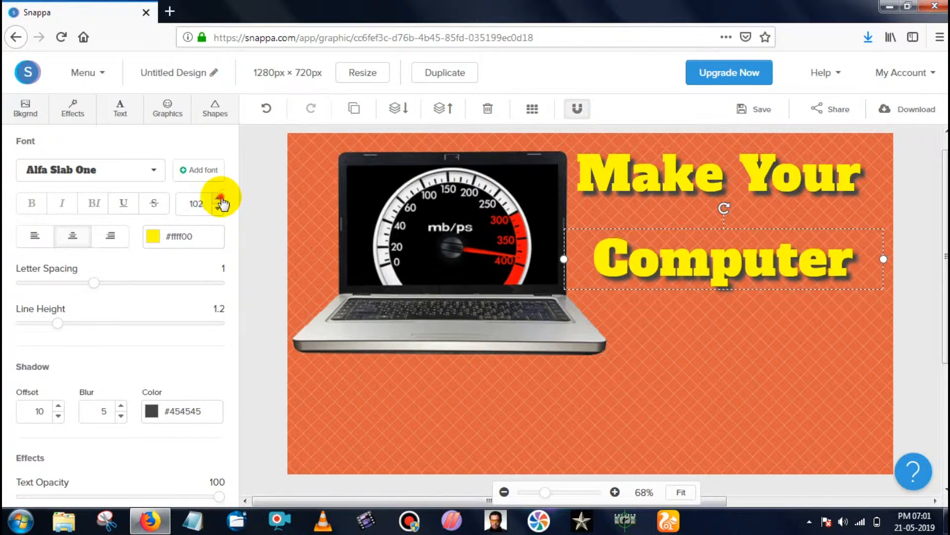
{"action": "left_click", "coordinate": [217, 198]}
{"action": "left_click", "coordinate": [217, 198]}
{"action": "left_click", "coordinate": [811, 352]}
{"action": "left_click_drag", "start_coordinate": [770, 259], "coordinate": [777, 263]}
{"action": "left_click", "coordinate": [839, 322]}
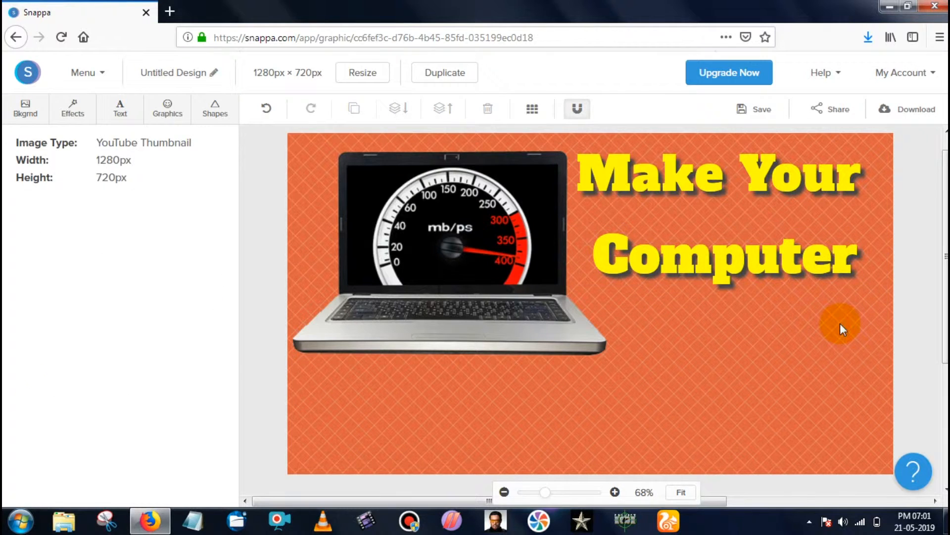
Step: Enlarge the "Computer" heading to roughly the width of "Make Your" and move it up directly beneath that line
{"action": "left_click", "coordinate": [754, 245]}
{"action": "left_click", "coordinate": [218, 198]}
{"action": "left_click", "coordinate": [218, 199]}
{"action": "left_click", "coordinate": [219, 199]}
{"action": "left_click", "coordinate": [218, 199]}
{"action": "left_click", "coordinate": [218, 199]}
{"action": "left_click", "coordinate": [218, 199]}
{"action": "left_click", "coordinate": [218, 199]}
{"action": "left_click", "coordinate": [219, 199]}
{"action": "left_click", "coordinate": [219, 199]}
{"action": "left_click", "coordinate": [845, 349]}
{"action": "left_click_drag", "start_coordinate": [753, 262], "coordinate": [757, 244]}
{"action": "left_click", "coordinate": [837, 324]}
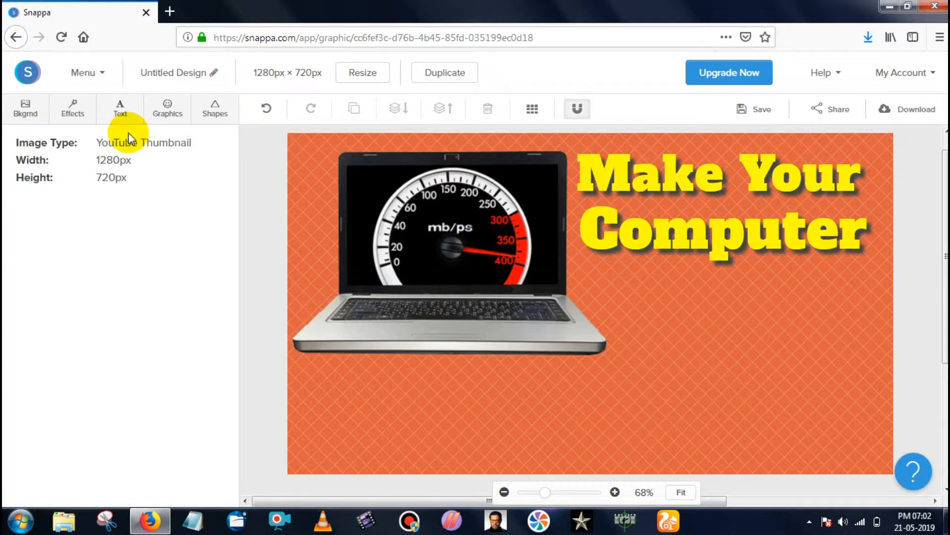
Step: Place the uploaded runner image on the canvas, shrink it and position it below the "Computer" heading
{"action": "left_click", "coordinate": [168, 109]}
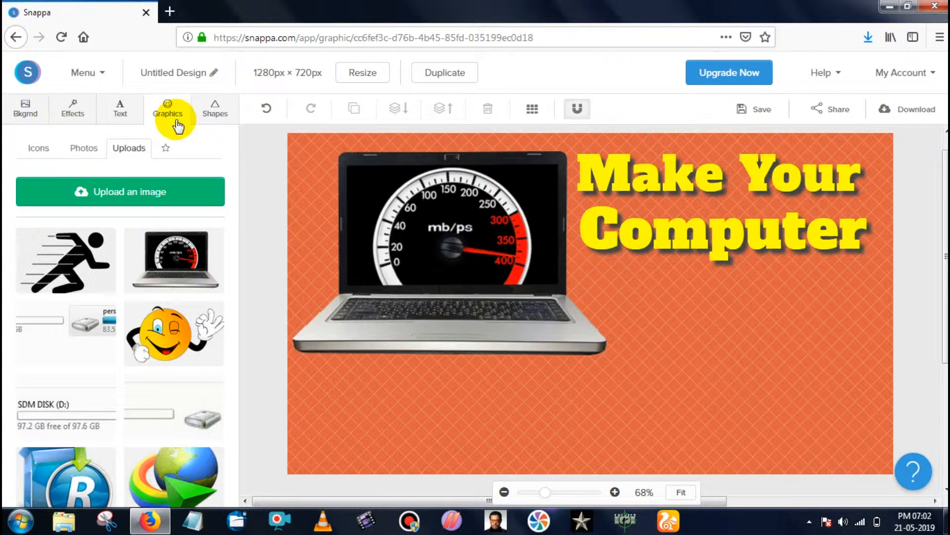
{"action": "left_click", "coordinate": [77, 262]}
{"action": "left_click_drag", "start_coordinate": [685, 367], "coordinate": [725, 320]}
{"action": "left_click_drag", "start_coordinate": [822, 430], "coordinate": [689, 312]}
{"action": "left_click", "coordinate": [750, 329]}
{"action": "left_click_drag", "start_coordinate": [616, 255], "coordinate": [687, 362]}
{"action": "left_click_drag", "start_coordinate": [619, 403], "coordinate": [694, 333]}
{"action": "left_click_drag", "start_coordinate": [770, 399], "coordinate": [720, 359]}
{"action": "left_click", "coordinate": [640, 301]}
{"action": "left_click_drag", "start_coordinate": [640, 301], "coordinate": [688, 321]}
{"action": "left_click", "coordinate": [791, 341]}
{"action": "left_click", "coordinate": [711, 313]}
{"action": "left_click_drag", "start_coordinate": [220, 261], "coordinate": [253, 267]}
{"action": "left_click", "coordinate": [93, 175]}
{"action": "left_click", "coordinate": [93, 175]}
Step: Flip the runner image horizontally and move it close to the laptop's right edge, under "Computer"
{"action": "left_click", "coordinate": [29, 177]}
{"action": "left_click_drag", "start_coordinate": [698, 356], "coordinate": [667, 363]}
{"action": "left_click", "coordinate": [836, 346]}
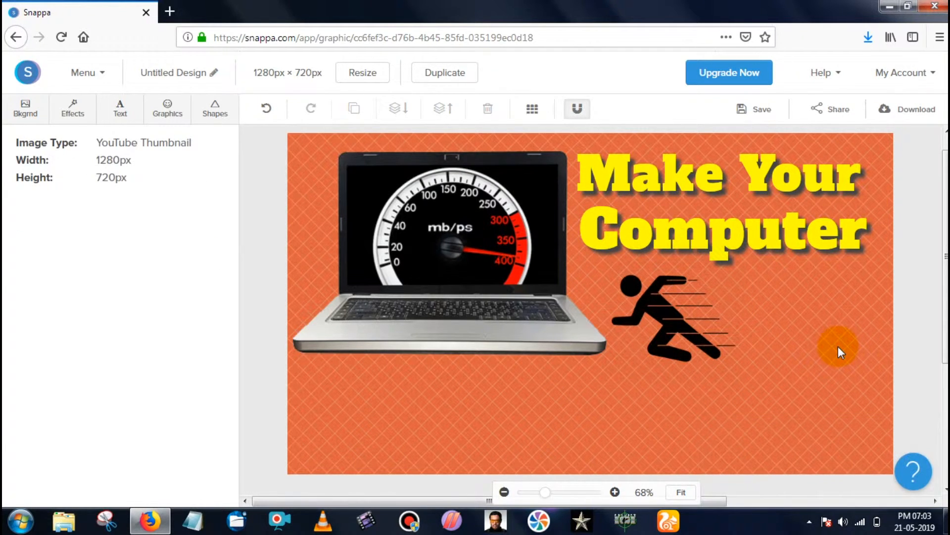
Step: Add a heading reading "Faster" in the empty area below the laptop and runner
{"action": "left_click", "coordinate": [123, 110]}
{"action": "left_click", "coordinate": [148, 154]}
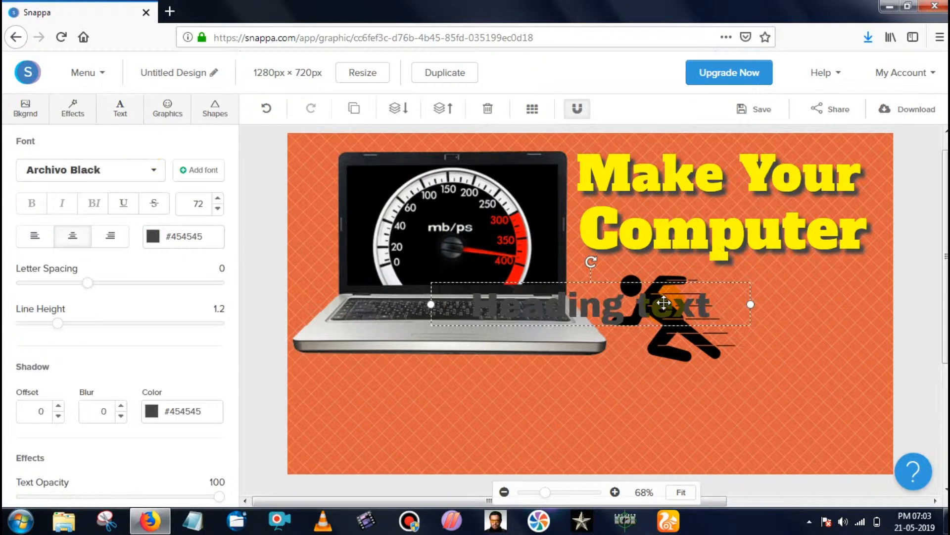
{"action": "left_click_drag", "start_coordinate": [664, 303], "coordinate": [656, 414]}
{"action": "double_click", "coordinate": [670, 414]}
{"action": "key", "text": "BackSpace"}
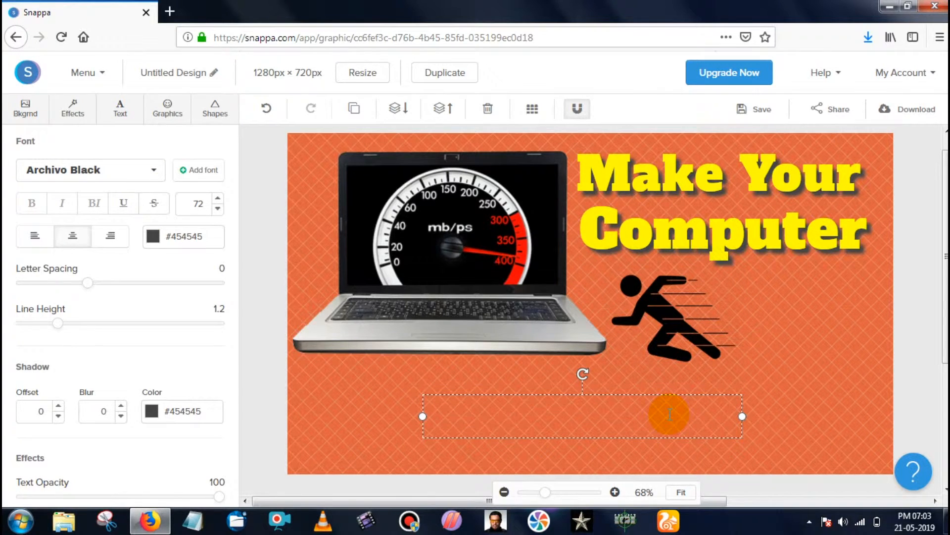
Step: Set the "Faster" heading's font to Alfa Slab One and its colour to the saved yellow #ffff00
{"action": "left_click", "coordinate": [153, 169]}
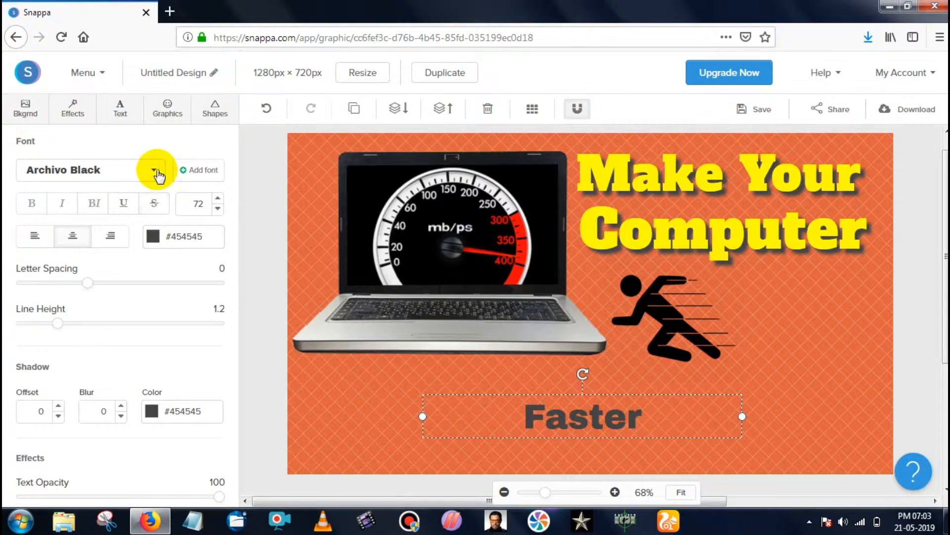
{"action": "left_click", "coordinate": [99, 197]}
{"action": "left_click", "coordinate": [151, 238]}
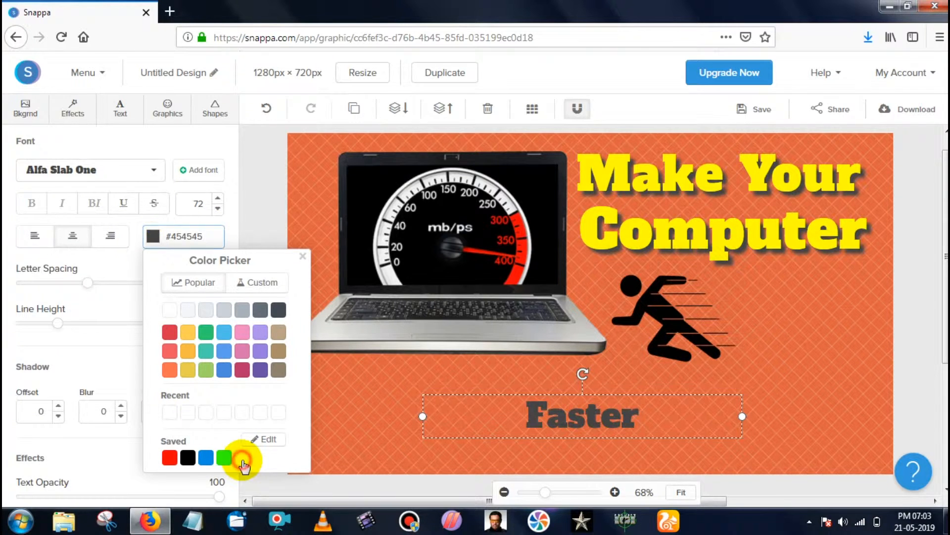
{"action": "left_click", "coordinate": [242, 458]}
{"action": "left_click", "coordinate": [302, 257]}
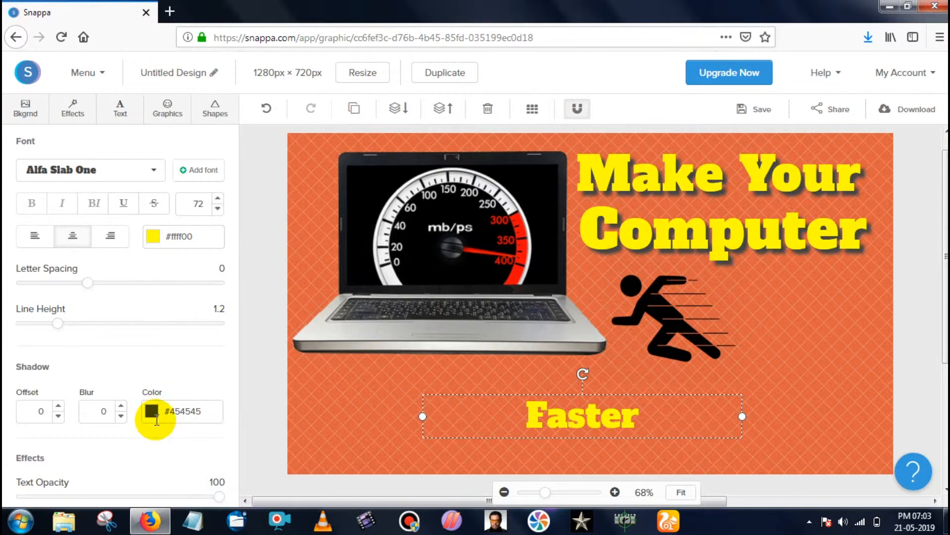
Step: Give the "Faster" heading a shadow with offset 10 and blur 5, and set its font size to 135
{"action": "left_click", "coordinate": [58, 406]}
{"action": "left_click", "coordinate": [58, 405]}
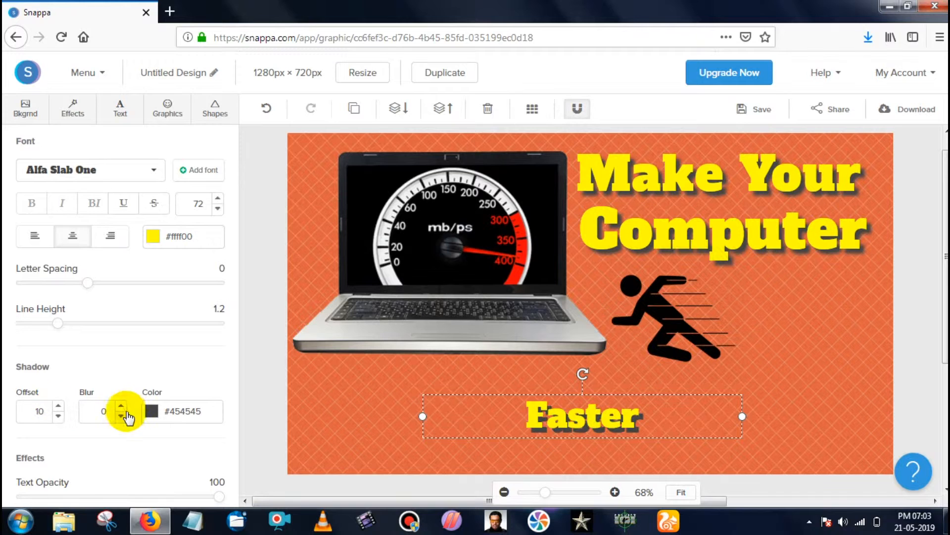
{"action": "left_click", "coordinate": [217, 198]}
{"action": "left_click", "coordinate": [218, 197]}
{"action": "left_click", "coordinate": [218, 198]}
{"action": "left_click", "coordinate": [218, 198]}
{"action": "left_click", "coordinate": [218, 198]}
{"action": "left_click", "coordinate": [218, 198]}
{"action": "left_click", "coordinate": [219, 198]}
{"action": "left_click", "coordinate": [219, 198]}
{"action": "left_click", "coordinate": [218, 198]}
{"action": "left_click", "coordinate": [218, 198]}
{"action": "left_click", "coordinate": [219, 198]}
{"action": "left_click", "coordinate": [218, 198]}
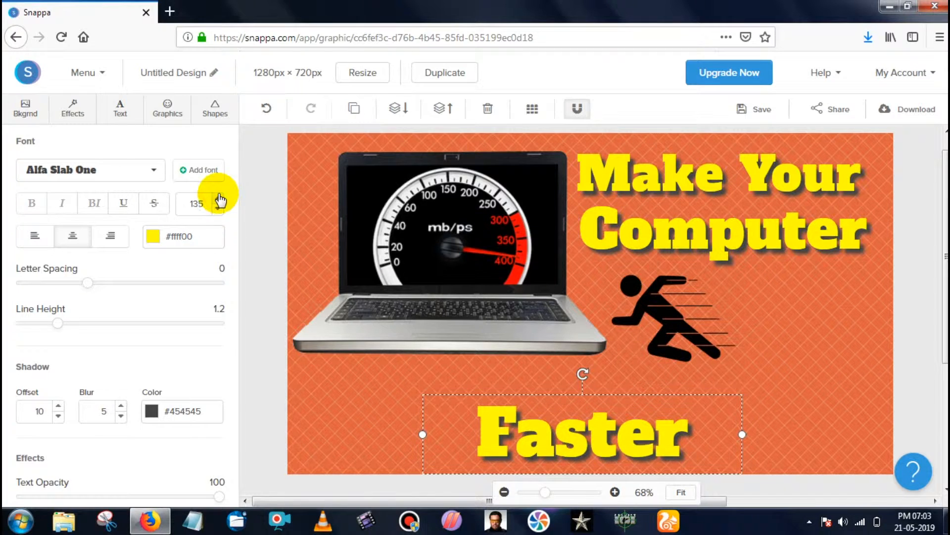
Step: Position the "Faster" heading directly below the laptop and move the runner image slightly down
{"action": "left_click", "coordinate": [819, 368]}
{"action": "left_click_drag", "start_coordinate": [619, 436], "coordinate": [480, 406]}
{"action": "left_click", "coordinate": [673, 311]}
{"action": "left_click_drag", "start_coordinate": [673, 312], "coordinate": [672, 327]}
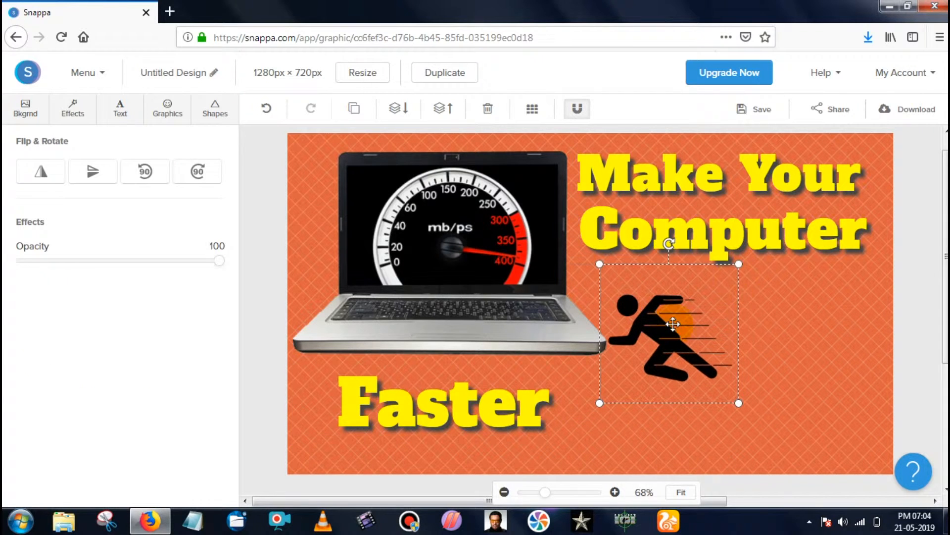
Step: Enlarge the "Computer" heading slightly so that it extends wider than the "Make Your" line
{"action": "left_click", "coordinate": [752, 253]}
{"action": "left_click", "coordinate": [218, 198]}
{"action": "left_click", "coordinate": [218, 198]}
Step: Reduce the "Make Your" heading's font size slightly so that it is narrower than "Computer"
{"action": "left_click", "coordinate": [806, 175]}
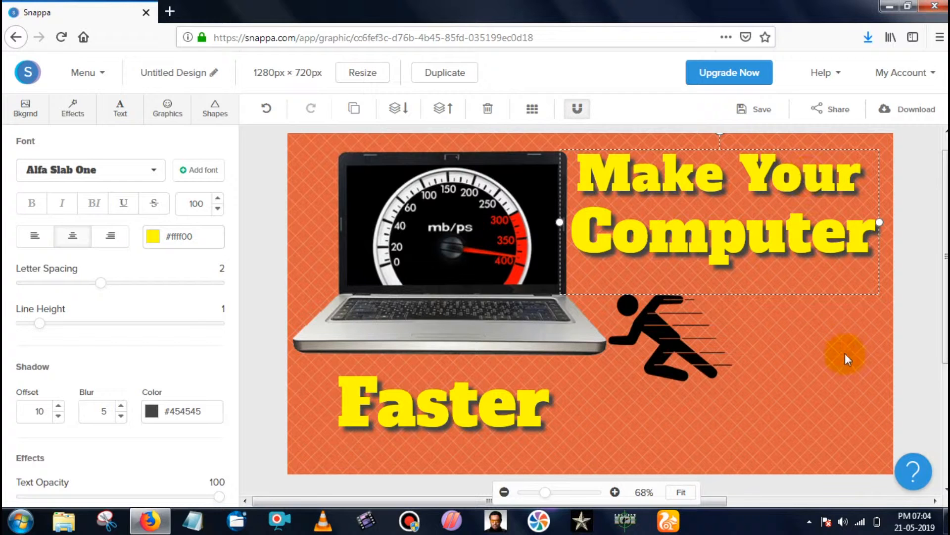
{"action": "left_click", "coordinate": [217, 208]}
{"action": "left_click", "coordinate": [218, 209]}
{"action": "left_click", "coordinate": [217, 209]}
{"action": "left_click", "coordinate": [218, 209]}
{"action": "left_click", "coordinate": [747, 409]}
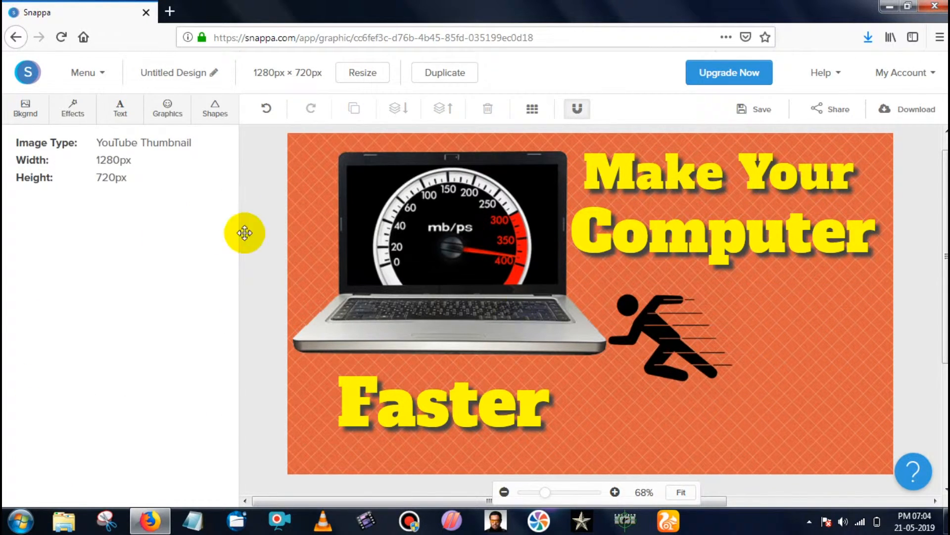
Step: Add a heading reading "5" and place it to the right of the runner image
{"action": "left_click", "coordinate": [122, 112]}
{"action": "left_click", "coordinate": [142, 181]}
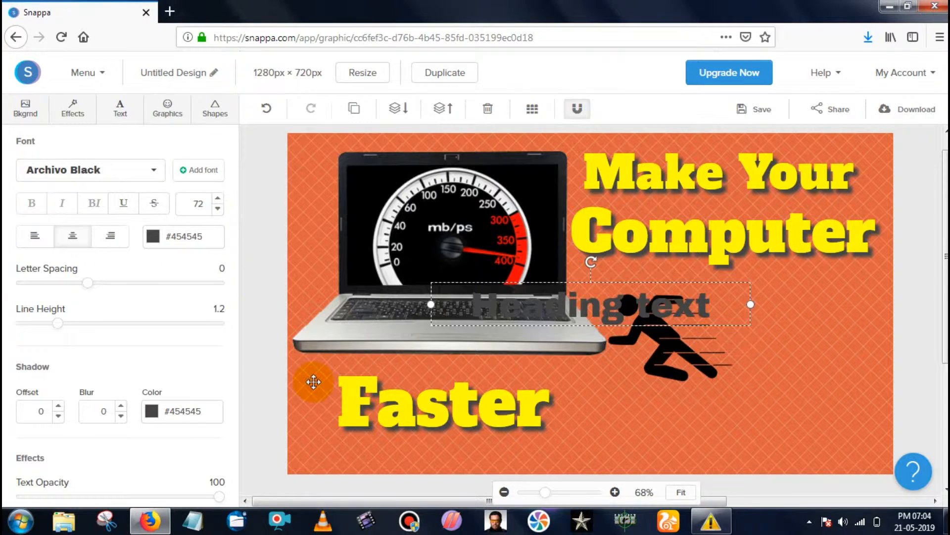
{"action": "double_click", "coordinate": [703, 311]}
{"action": "key", "text": "BackSpace"}
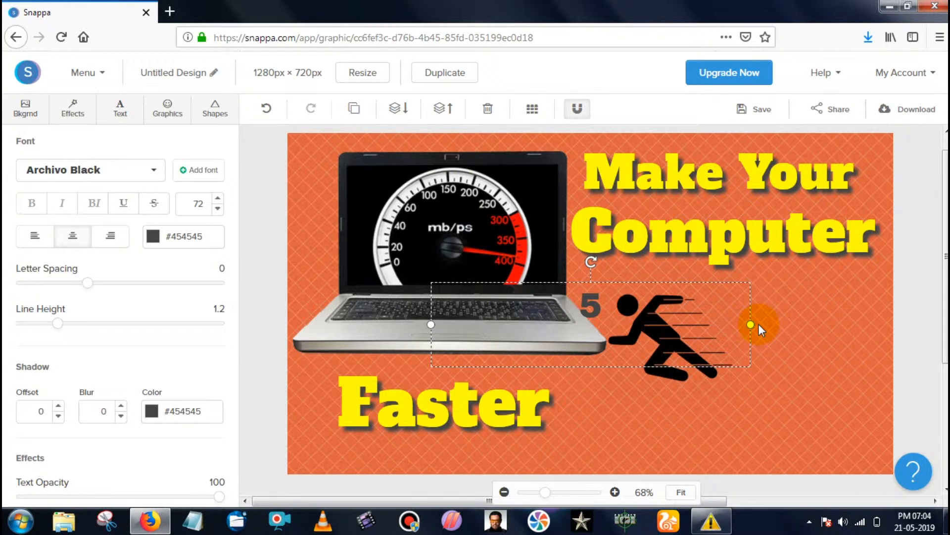
{"action": "left_click", "coordinate": [678, 348]}
{"action": "left_click_drag", "start_coordinate": [677, 348], "coordinate": [779, 334]}
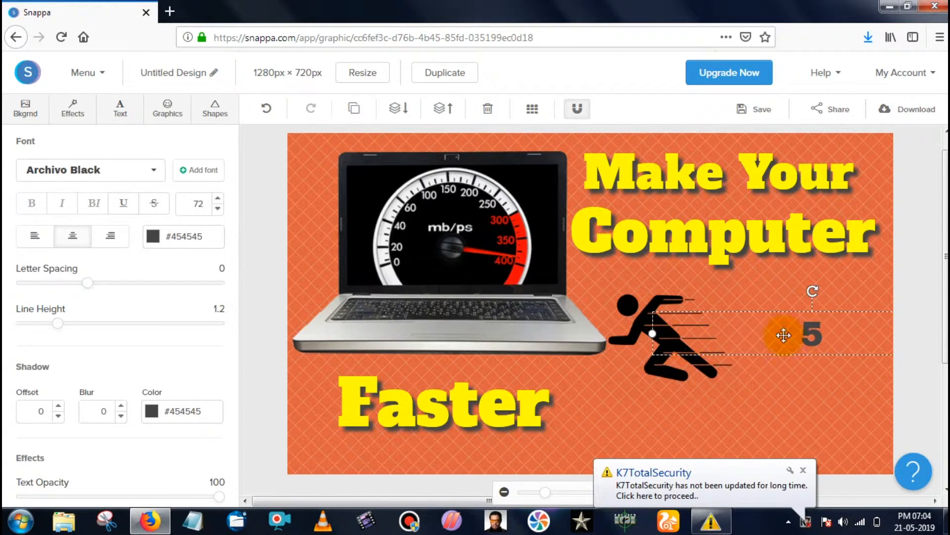
Step: Set the "5" heading's font size to 100 and its font to Alfa Slab One
{"action": "left_click", "coordinate": [215, 199]}
{"action": "left_click", "coordinate": [216, 199]}
{"action": "left_click", "coordinate": [153, 170]}
{"action": "left_click", "coordinate": [104, 135]}
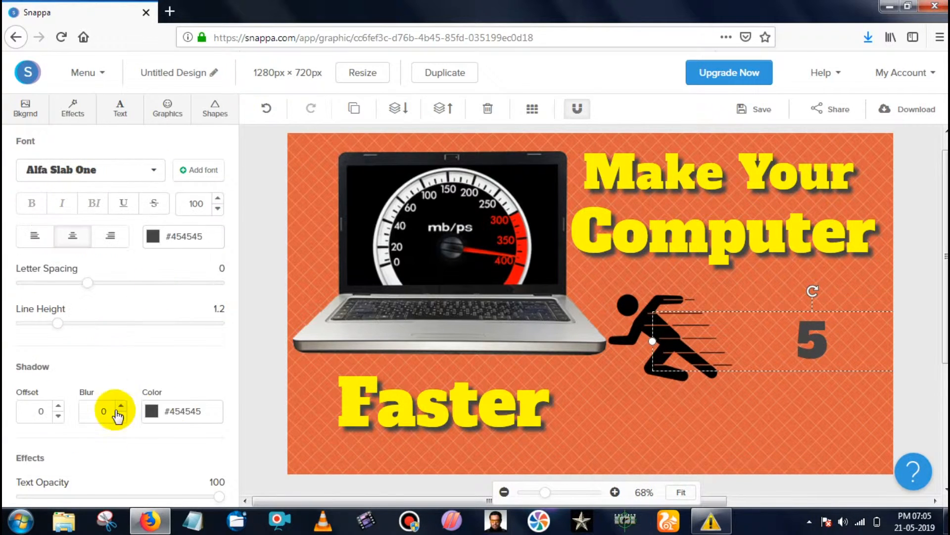
Step: Colour the "5" heading yellow (#ffff00) and set its shadow offset to 10
{"action": "left_click", "coordinate": [153, 236]}
{"action": "left_click", "coordinate": [241, 456]}
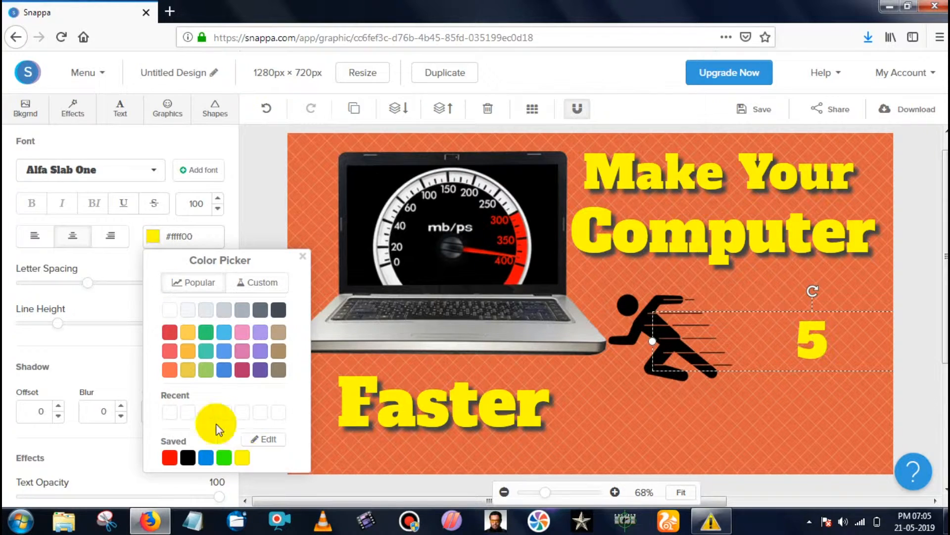
{"action": "left_click", "coordinate": [109, 364]}
{"action": "left_click", "coordinate": [59, 406]}
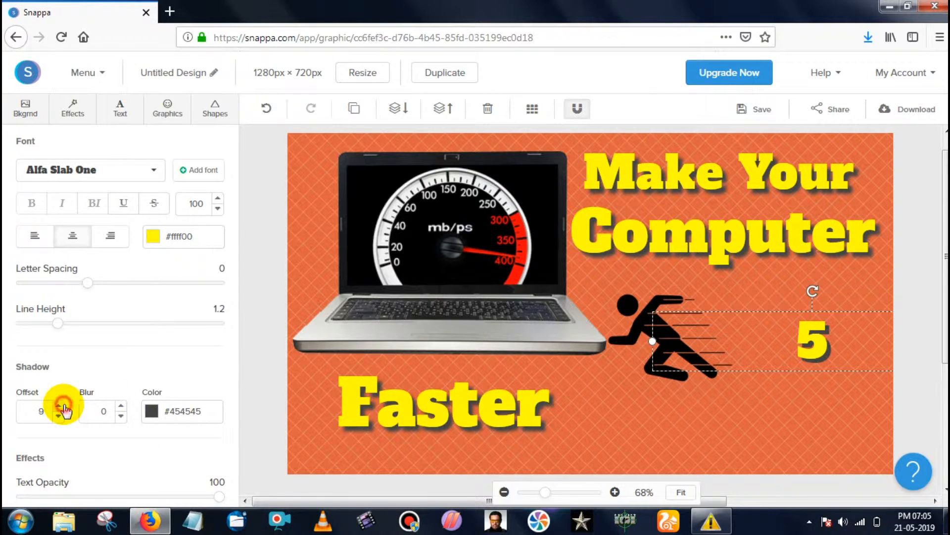
{"action": "left_click", "coordinate": [59, 406]}
Step: Set the "5" heading's font size to 163 and move it closer to the runner image
{"action": "left_click", "coordinate": [218, 198]}
{"action": "left_click", "coordinate": [219, 199]}
{"action": "left_click", "coordinate": [218, 198]}
{"action": "left_click", "coordinate": [218, 198]}
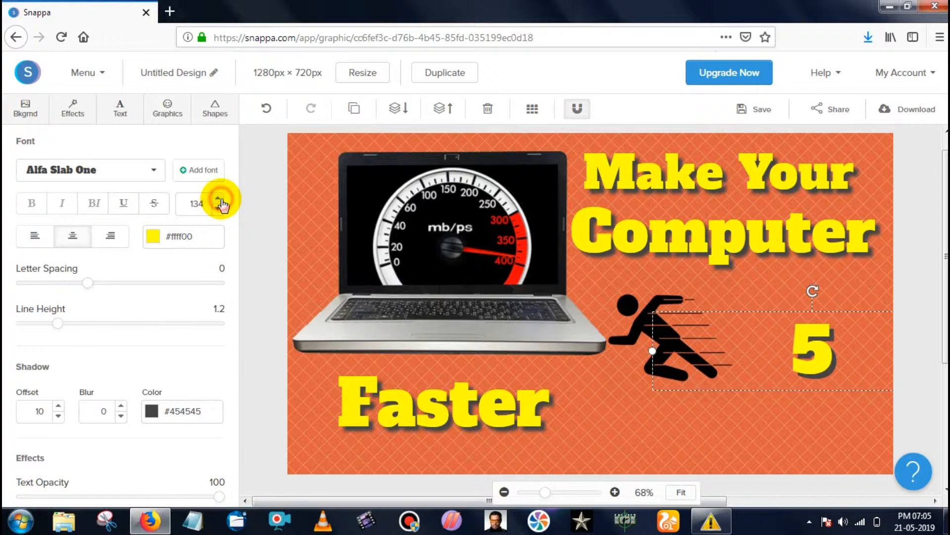
{"action": "left_click", "coordinate": [220, 199]}
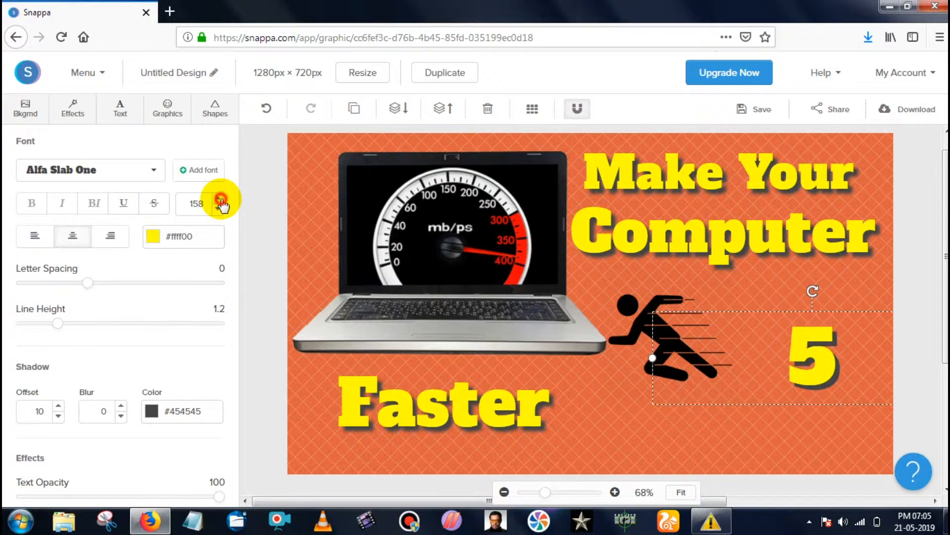
{"action": "left_click", "coordinate": [219, 199]}
{"action": "left_click", "coordinate": [791, 441]}
{"action": "left_click_drag", "start_coordinate": [766, 324], "coordinate": [734, 307]}
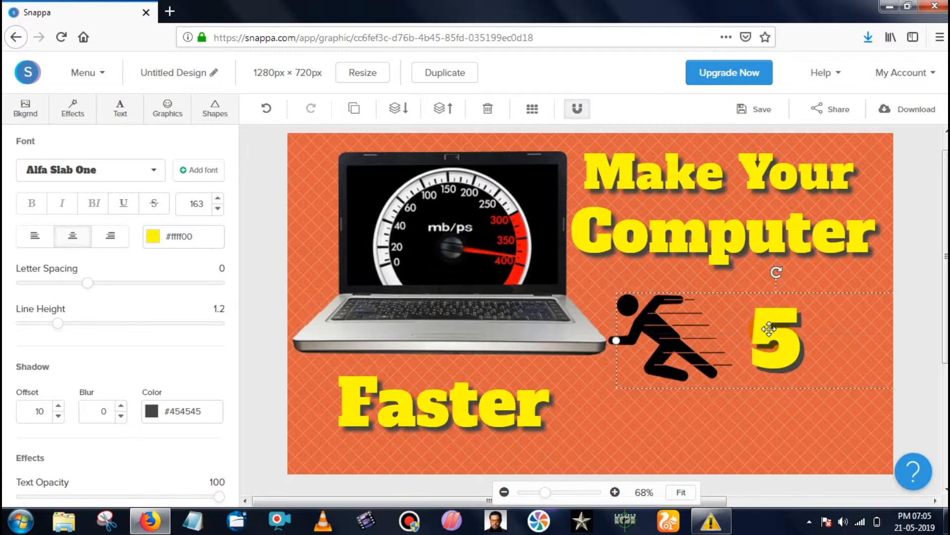
Step: Set the "5" heading's font size to 232 and move it up just beneath "Computer"
{"action": "left_click", "coordinate": [220, 199]}
{"action": "left_click", "coordinate": [219, 199]}
{"action": "left_click", "coordinate": [219, 199]}
{"action": "left_click", "coordinate": [220, 199]}
{"action": "left_click", "coordinate": [219, 199]}
{"action": "left_click", "coordinate": [219, 199]}
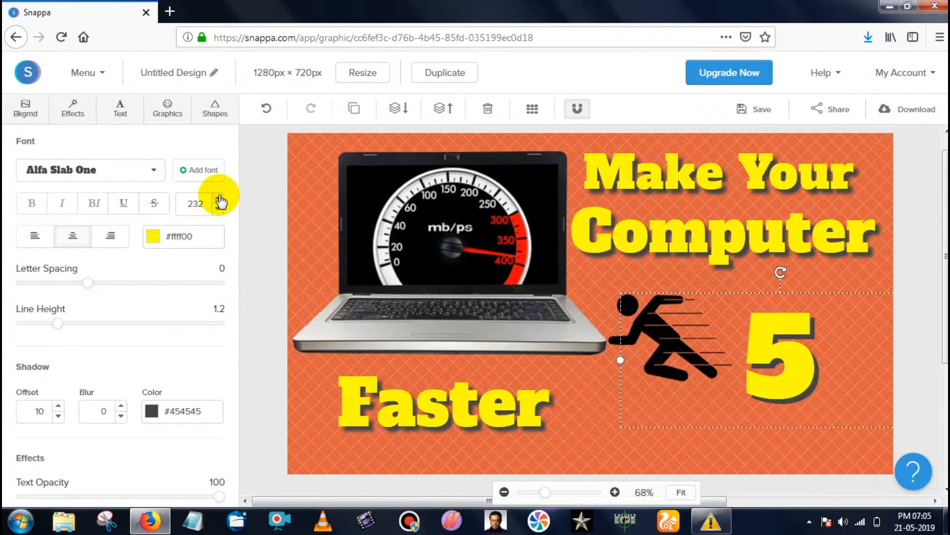
{"action": "left_click", "coordinate": [584, 416]}
{"action": "left_click", "coordinate": [706, 456]}
{"action": "left_click", "coordinate": [770, 394]}
{"action": "left_click_drag", "start_coordinate": [771, 395], "coordinate": [777, 368]}
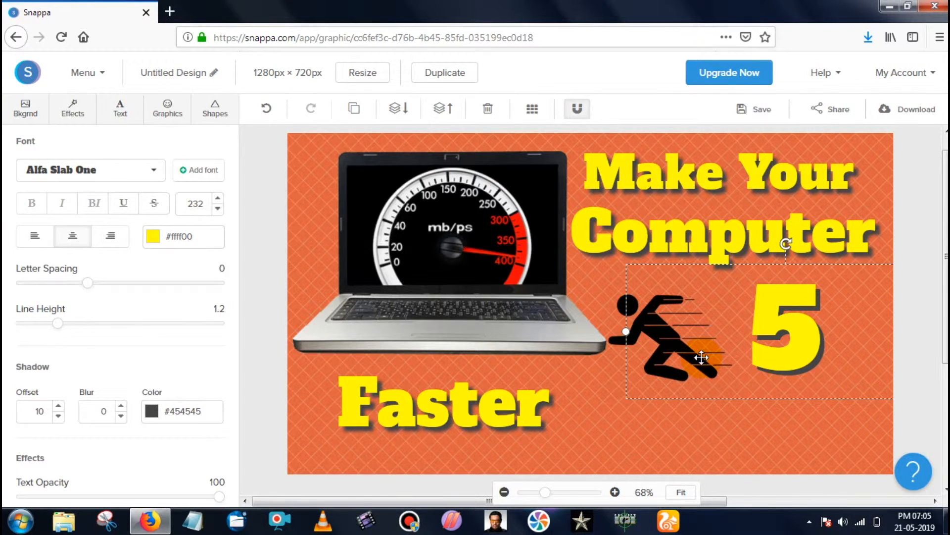
Step: Set the "5" heading's shadow blur to 5 and shift the heading slightly away from the runner
{"action": "left_click", "coordinate": [122, 405]}
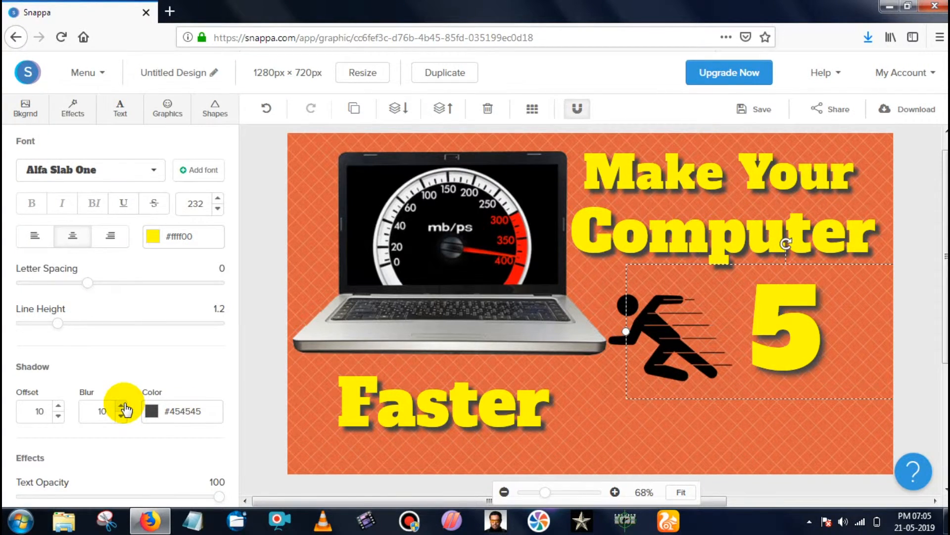
{"action": "left_click", "coordinate": [121, 416]}
{"action": "left_click", "coordinate": [120, 416]}
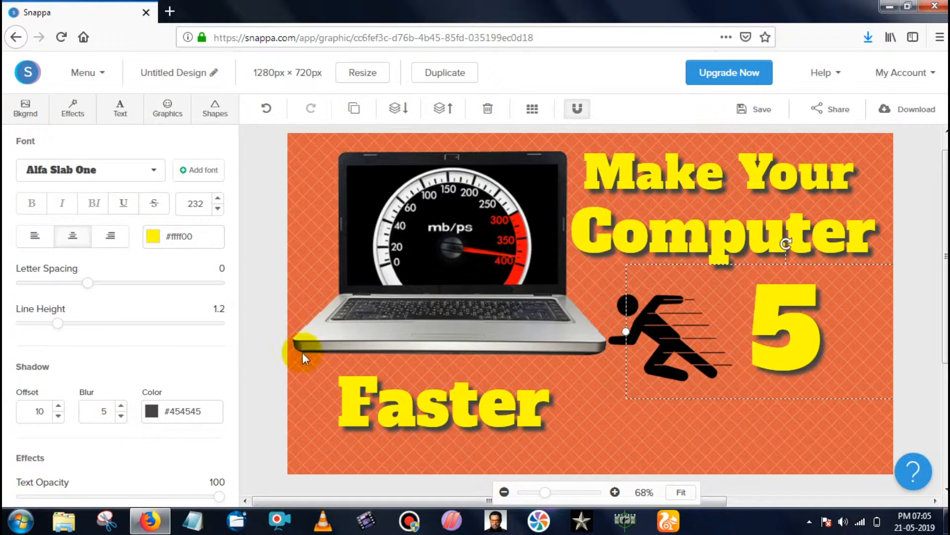
{"action": "left_click", "coordinate": [650, 379]}
{"action": "mouse_move", "coordinate": [737, 403]}
{"action": "left_mouse_down"}
{"action": "mouse_move", "coordinate": [770, 424]}
{"action": "mouse_move", "coordinate": [715, 377]}
{"action": "mouse_move", "coordinate": [737, 402]}
{"action": "left_mouse_up"}
{"action": "left_click_drag", "start_coordinate": [786, 331], "coordinate": [795, 334]}
Step: Move the runner image up beneath "Computer" and enlarge it to fill the space before the "5"
{"action": "left_click", "coordinate": [622, 357]}
{"action": "left_click_drag", "start_coordinate": [621, 357], "coordinate": [617, 331]}
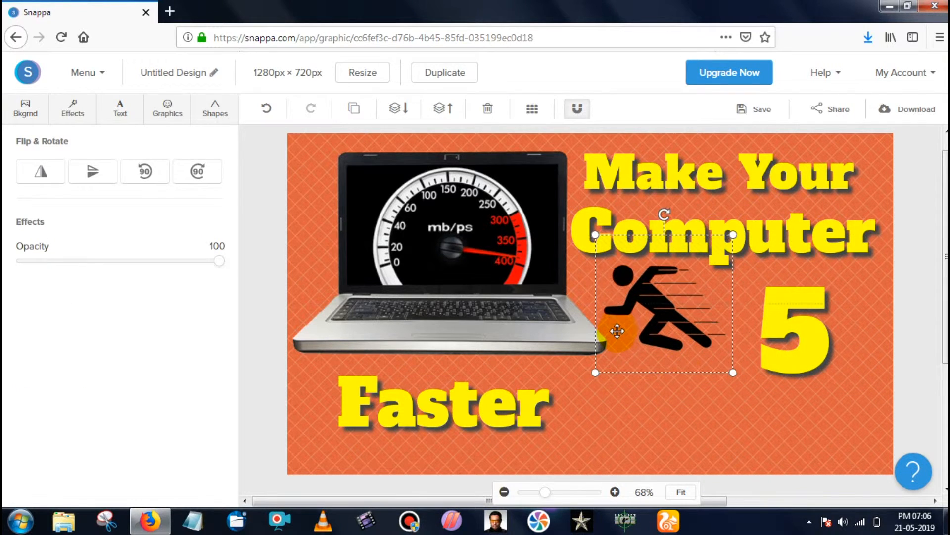
{"action": "left_click_drag", "start_coordinate": [732, 372], "coordinate": [757, 399]}
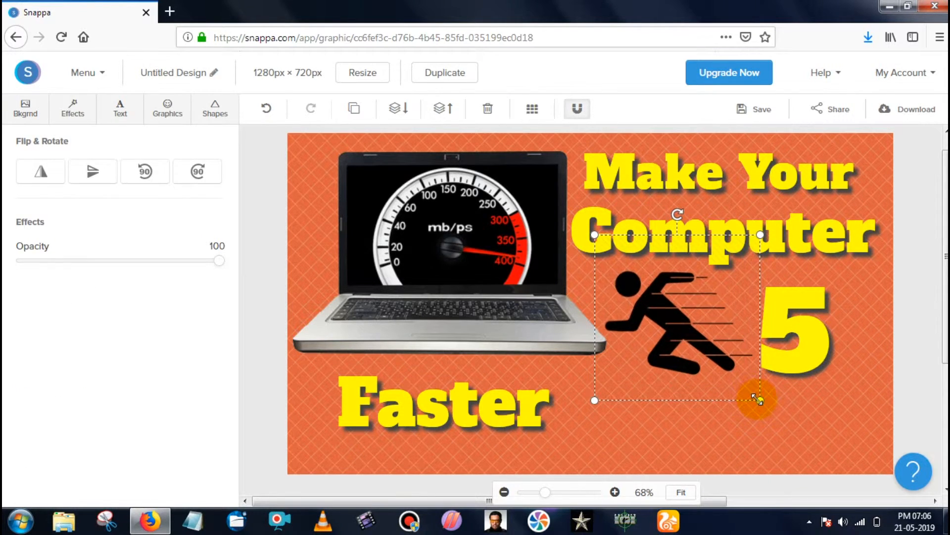
Step: Change the "Faster" heading's colour to the saved bright green (#33ff00)
{"action": "left_click", "coordinate": [548, 440]}
{"action": "left_click", "coordinate": [153, 236]}
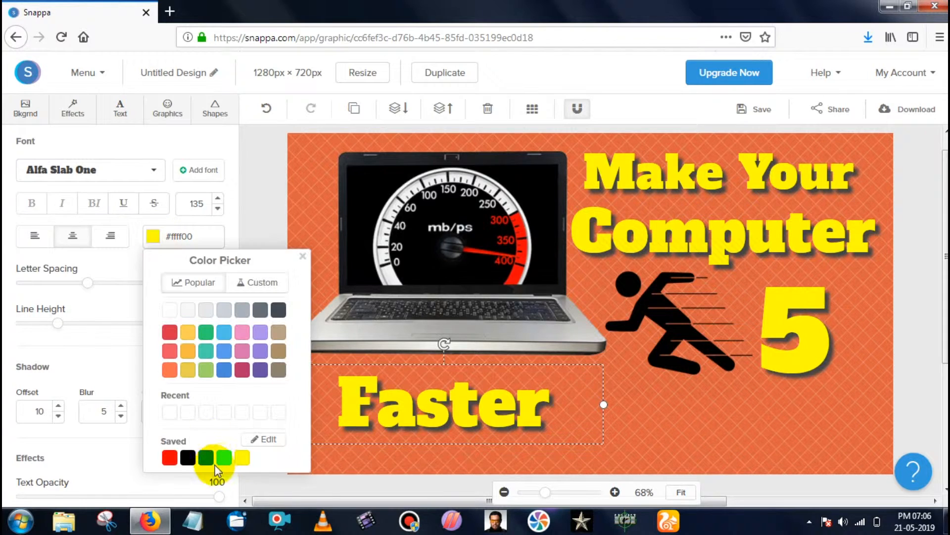
{"action": "left_click", "coordinate": [225, 458]}
{"action": "left_click", "coordinate": [670, 454]}
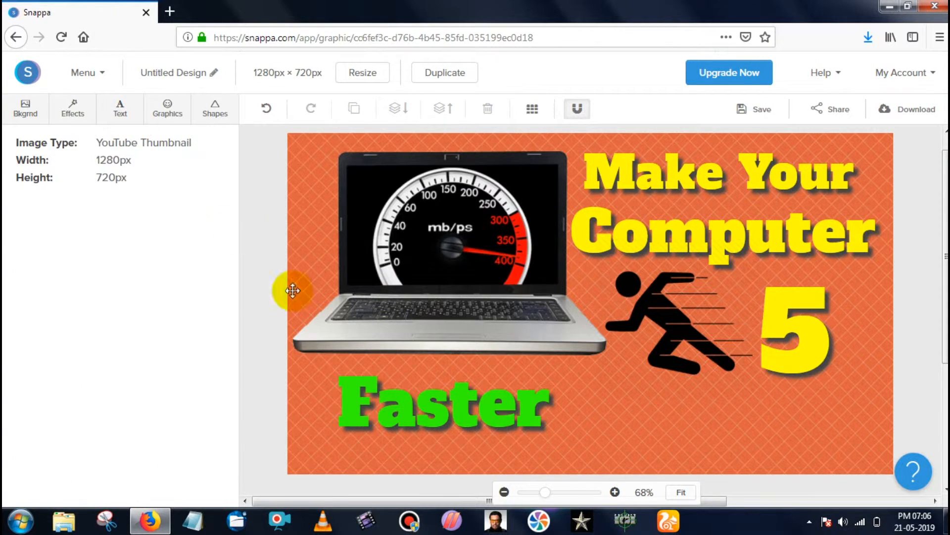
Step: Enlarge the "Faster" heading to nearly the laptop's width and position it just beneath the laptop
{"action": "left_click", "coordinate": [446, 409]}
{"action": "left_click", "coordinate": [217, 198]}
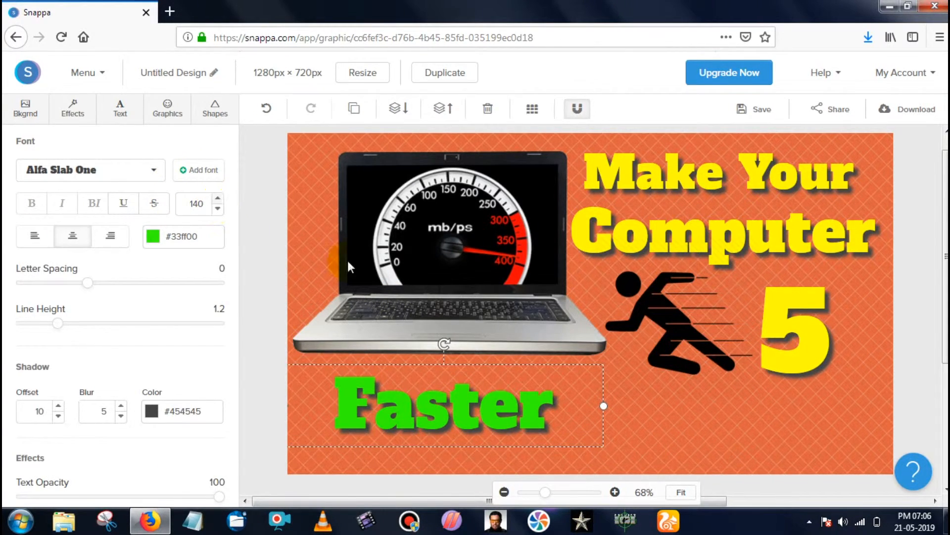
{"action": "left_click_drag", "start_coordinate": [513, 400], "coordinate": [490, 389]}
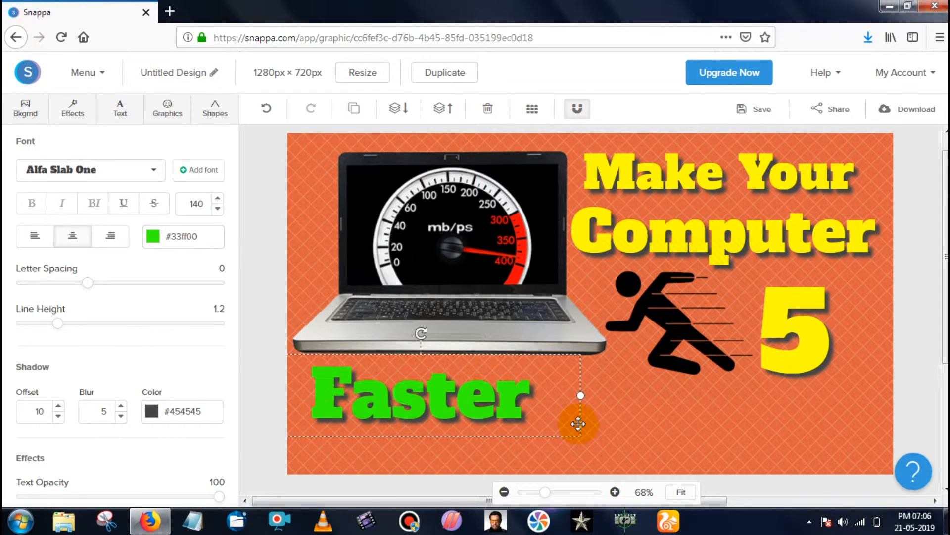
{"action": "left_click", "coordinate": [219, 198]}
{"action": "left_click", "coordinate": [218, 199]}
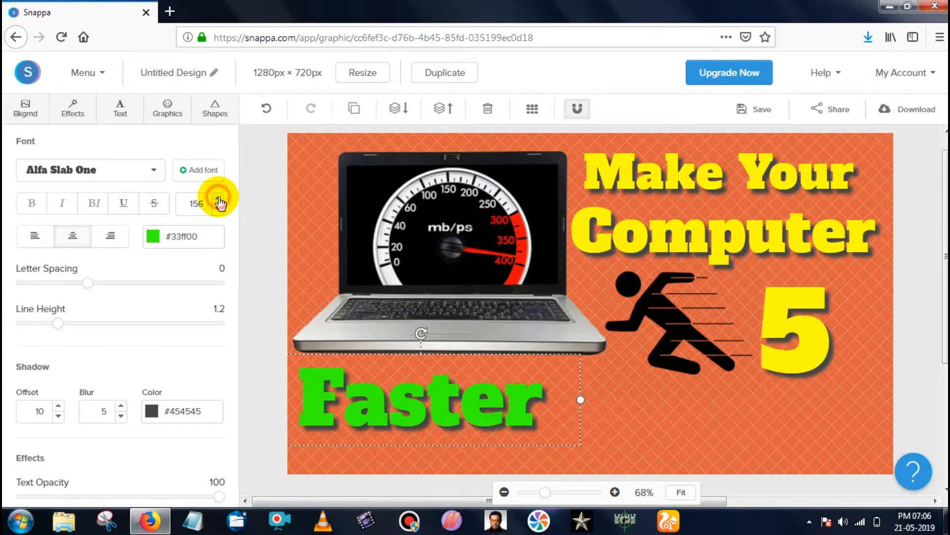
{"action": "left_click", "coordinate": [218, 199]}
{"action": "left_click", "coordinate": [629, 415]}
{"action": "left_click_drag", "start_coordinate": [465, 422], "coordinate": [496, 419]}
{"action": "left_click", "coordinate": [717, 488]}
Step: Add a heading reading "Tricks" and place it below the runner image
{"action": "left_click", "coordinate": [119, 104]}
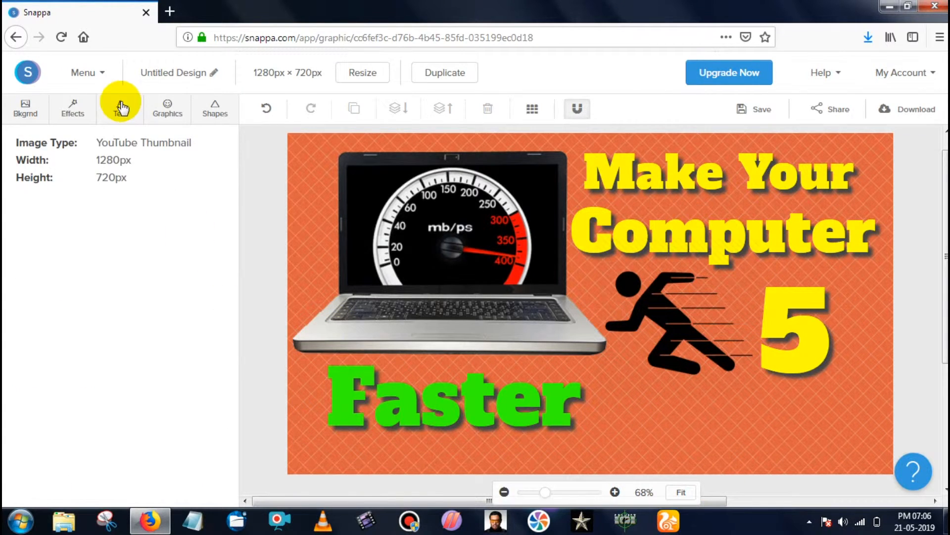
{"action": "left_click", "coordinate": [155, 193]}
{"action": "double_click", "coordinate": [690, 302]}
{"action": "key", "text": "BackSpace"}
{"action": "type", "text": "Tricks"}
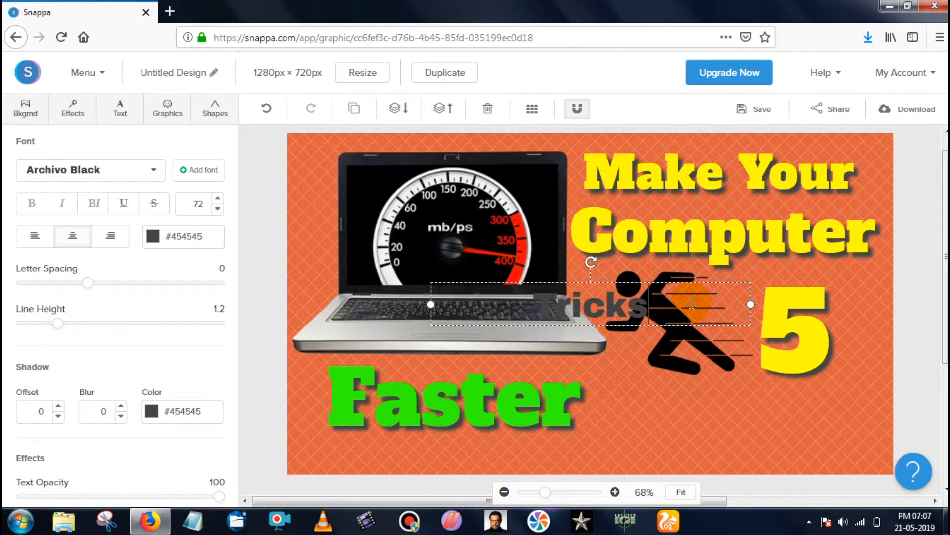
{"action": "left_click", "coordinate": [717, 407]}
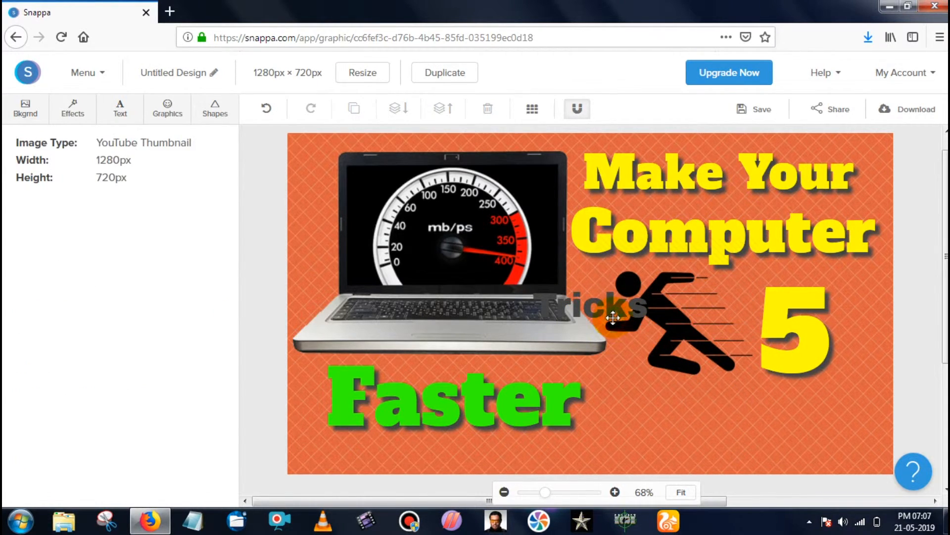
{"action": "left_click", "coordinate": [651, 354]}
{"action": "left_click_drag", "start_coordinate": [651, 354], "coordinate": [750, 453]}
{"action": "left_click", "coordinate": [843, 461]}
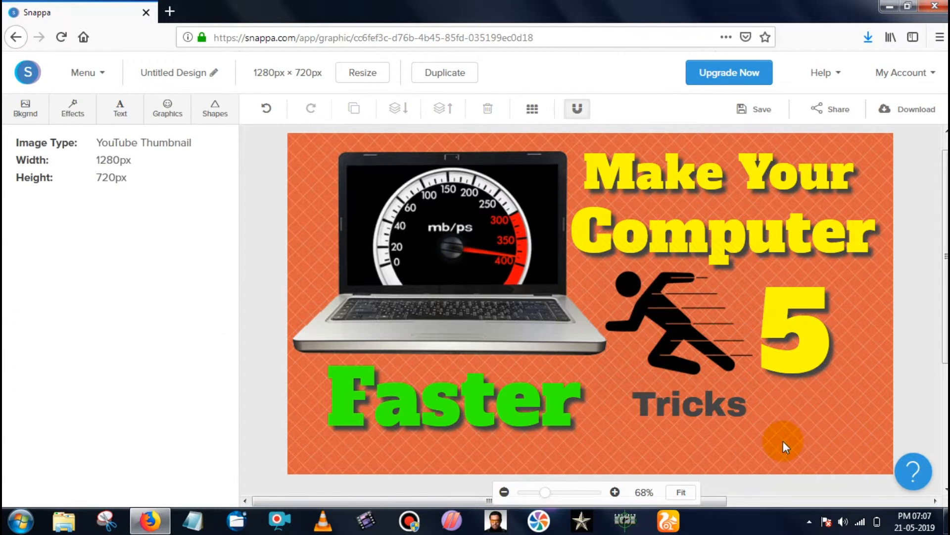
Step: Move the "Tricks" heading down beneath the "5" and set its font size to 141
{"action": "left_click", "coordinate": [763, 429]}
{"action": "left_click", "coordinate": [219, 200]}
{"action": "left_click", "coordinate": [219, 200]}
{"action": "left_click", "coordinate": [218, 200]}
{"action": "left_click", "coordinate": [218, 200]}
{"action": "left_click", "coordinate": [218, 200]}
{"action": "left_click", "coordinate": [219, 200]}
{"action": "left_click", "coordinate": [219, 200]}
{"action": "left_click", "coordinate": [219, 200]}
{"action": "left_click", "coordinate": [219, 200]}
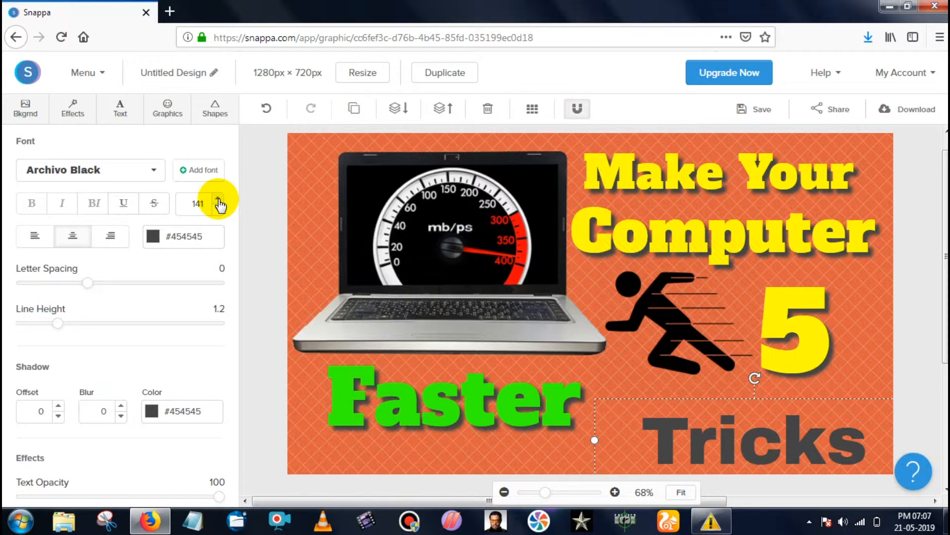
Step: Set the "Tricks" heading's font to Alfa Slab One and its colour to yellow (#ffff00)
{"action": "left_click", "coordinate": [153, 168]}
{"action": "left_click", "coordinate": [127, 208]}
{"action": "left_click", "coordinate": [153, 235]}
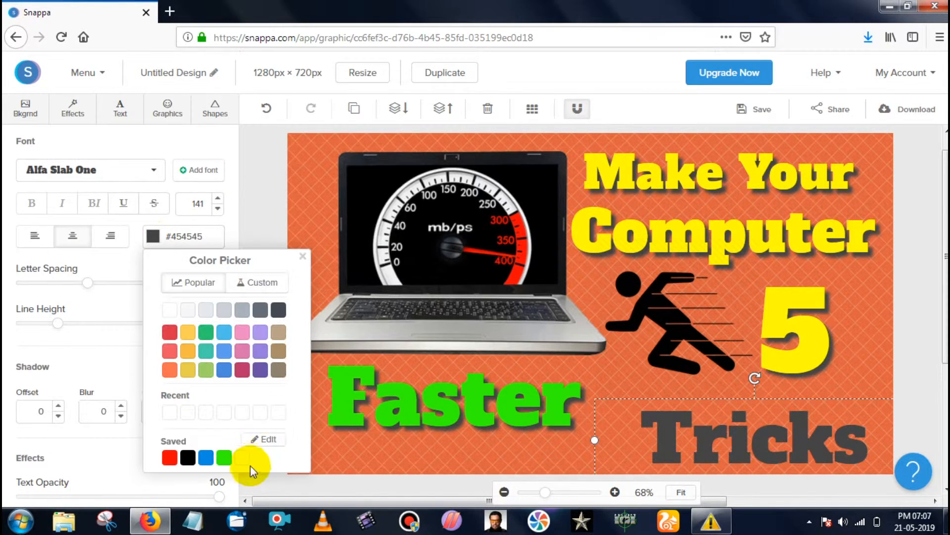
{"action": "left_click", "coordinate": [243, 458]}
{"action": "left_click", "coordinate": [251, 233]}
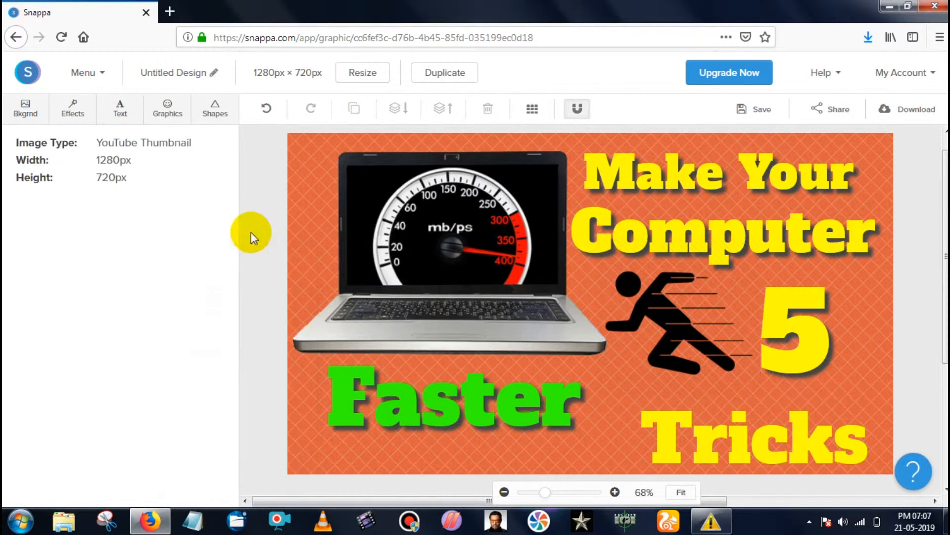
Step: Set the "Tricks" heading's shadow offset to 10
{"action": "left_click", "coordinate": [745, 431]}
{"action": "left_click", "coordinate": [58, 405]}
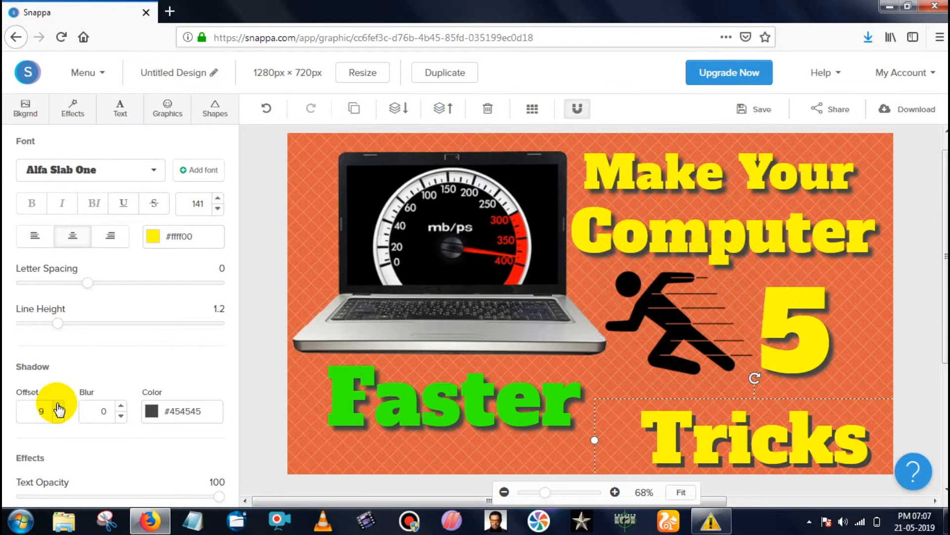
{"action": "left_click", "coordinate": [59, 405]}
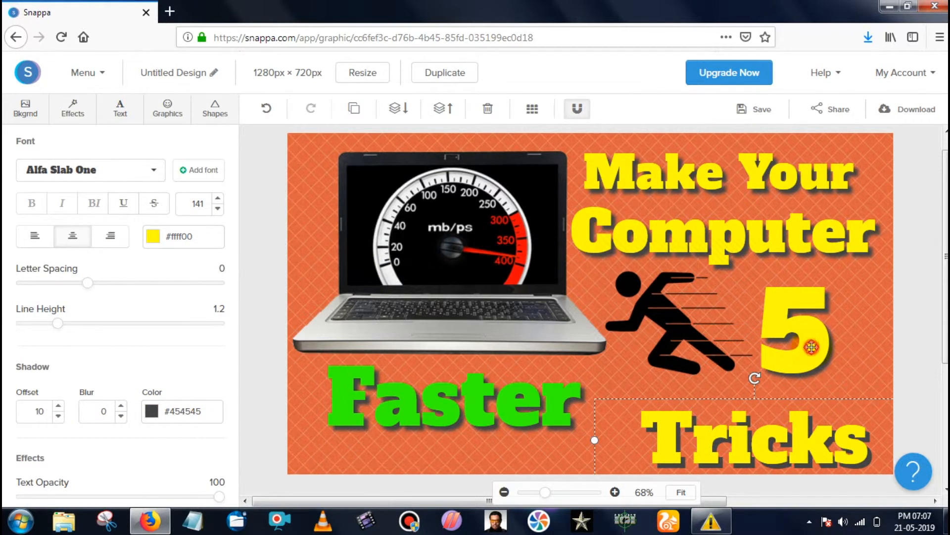
Step: Set the "5" heading's shadow blur to 0 and increase its font size slightly
{"action": "left_click", "coordinate": [120, 417]}
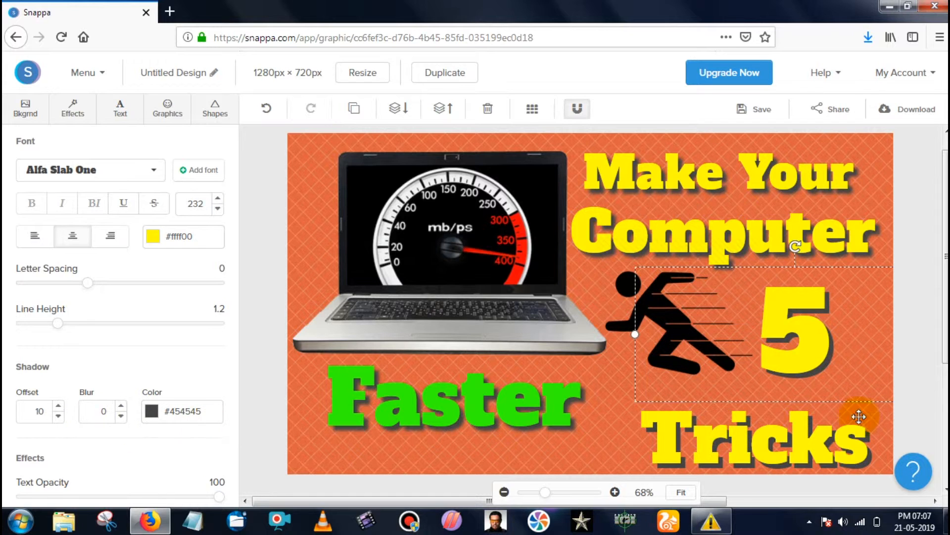
{"action": "left_click", "coordinate": [554, 461]}
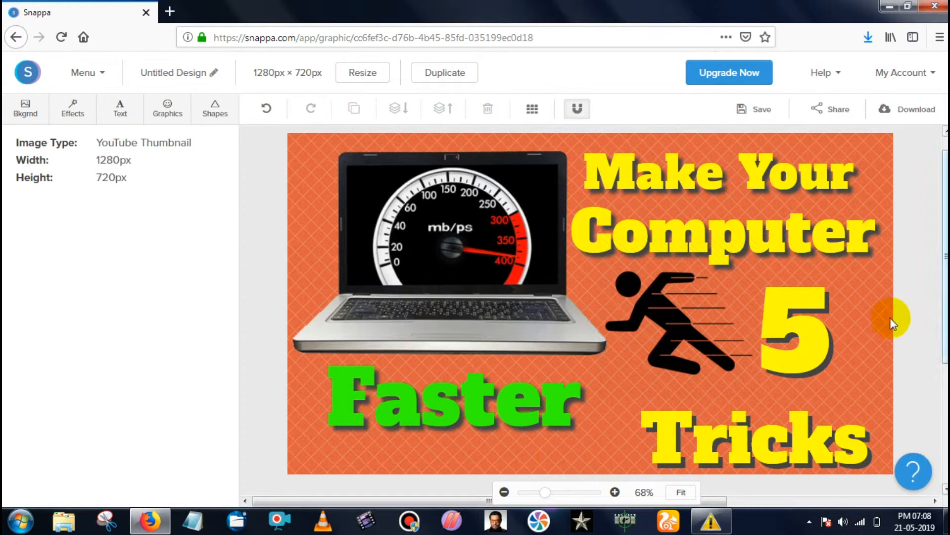
{"action": "left_click", "coordinate": [819, 336]}
{"action": "left_click", "coordinate": [218, 197]}
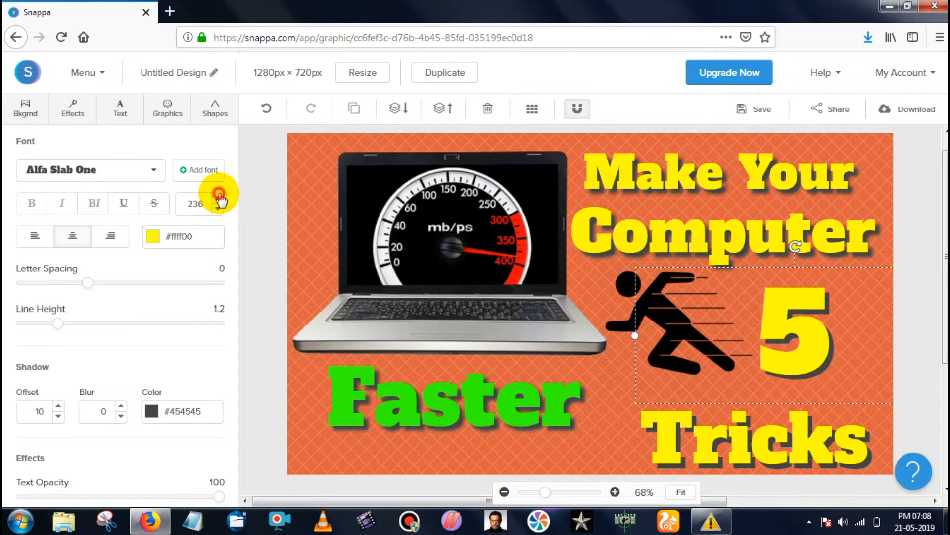
{"action": "left_click", "coordinate": [217, 197]}
Step: Set the "Tricks" heading's font size to 158 and move it up slightly so it stays within the canvas
{"action": "left_click", "coordinate": [218, 197]}
{"action": "left_click", "coordinate": [218, 198]}
{"action": "left_click", "coordinate": [483, 455]}
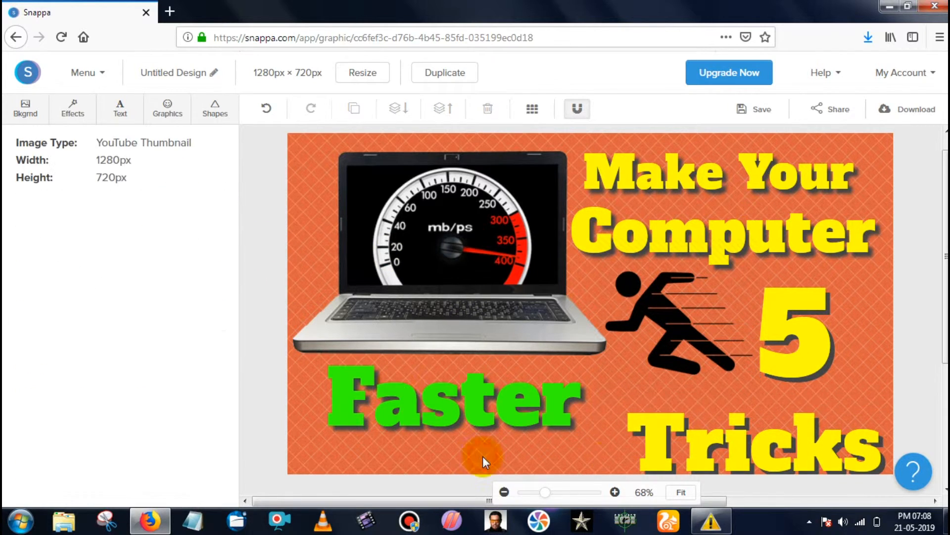
{"action": "left_click_drag", "start_coordinate": [734, 457], "coordinate": [738, 448]}
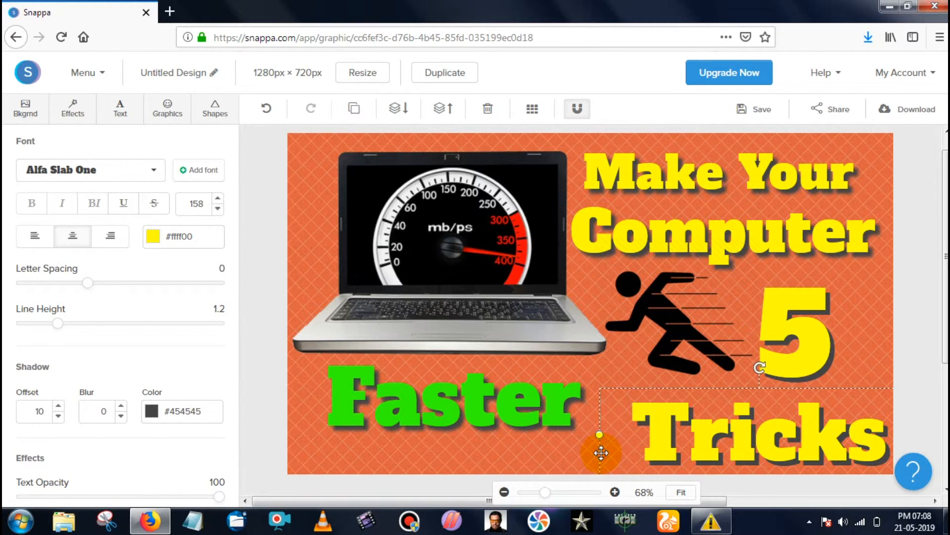
{"action": "left_click", "coordinate": [307, 464]}
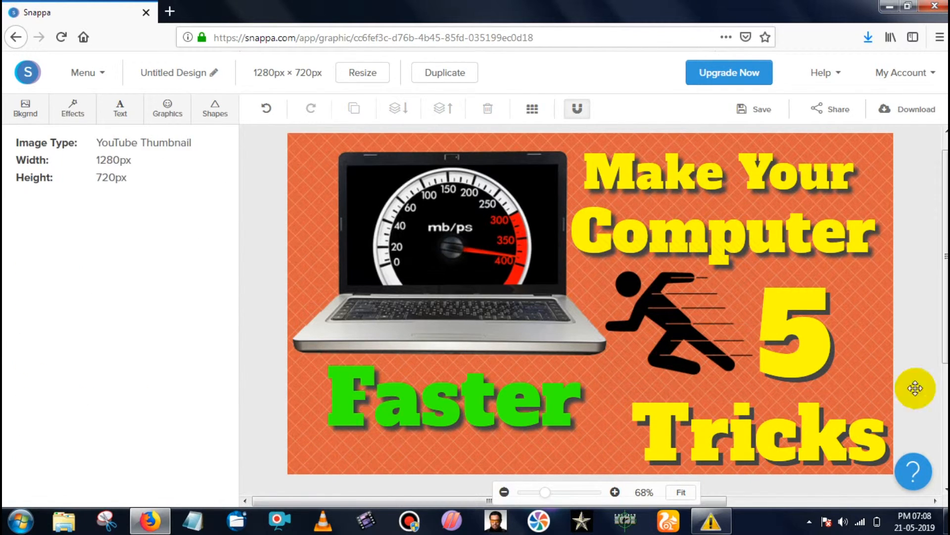
Step: Open the download format options for the finished thumbnail
{"action": "left_click", "coordinate": [897, 122]}
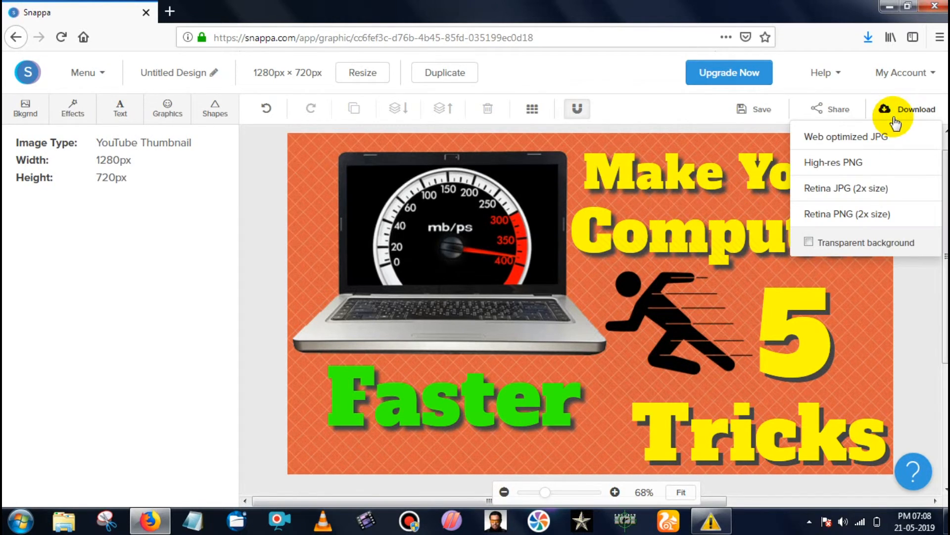